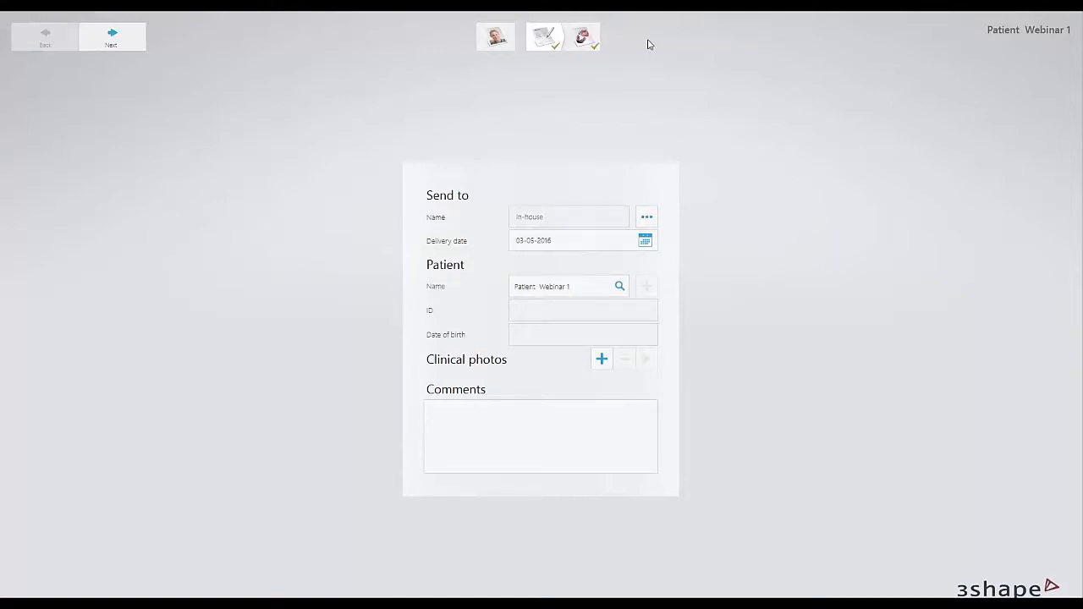
Open the order's tooth details and assign the edentulous Implant Planning and Surgical Guide indication to the upper jaw, starting from a second molar.
left_click(590, 43)
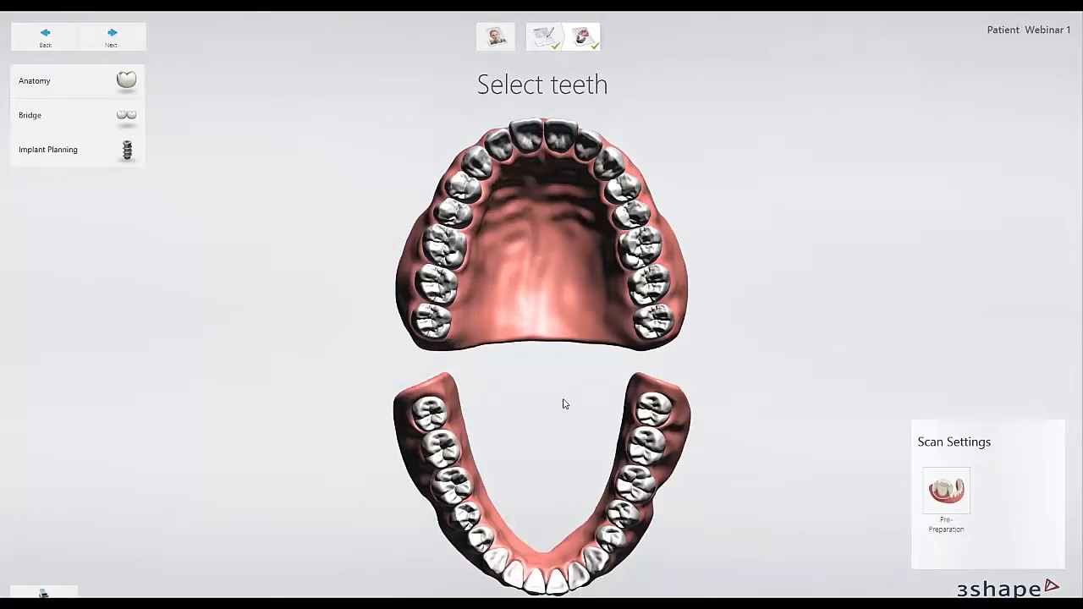
left_click(446, 292)
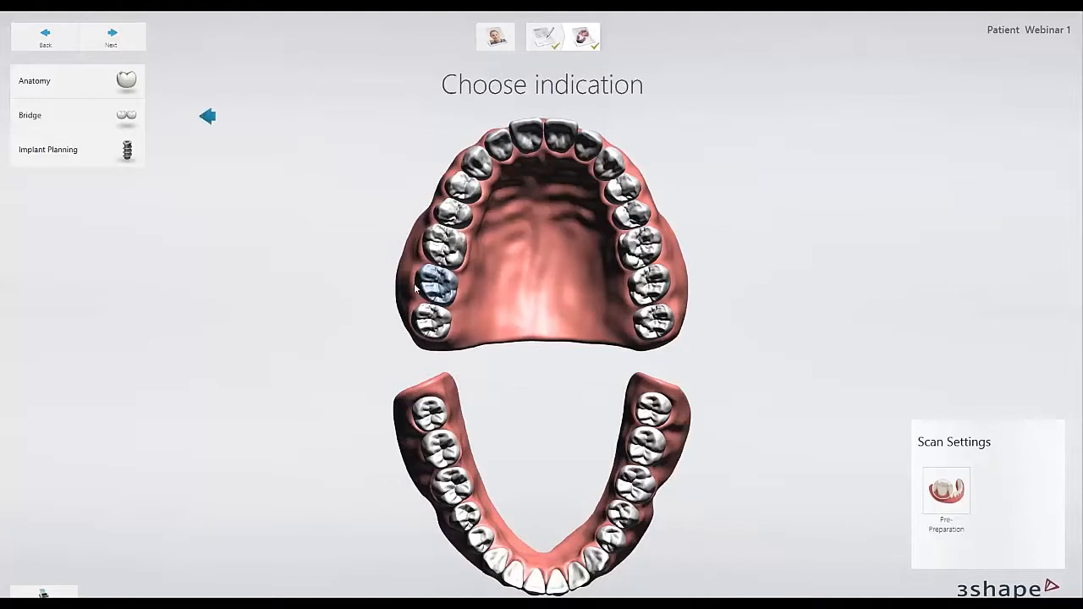
left_click(111, 164)
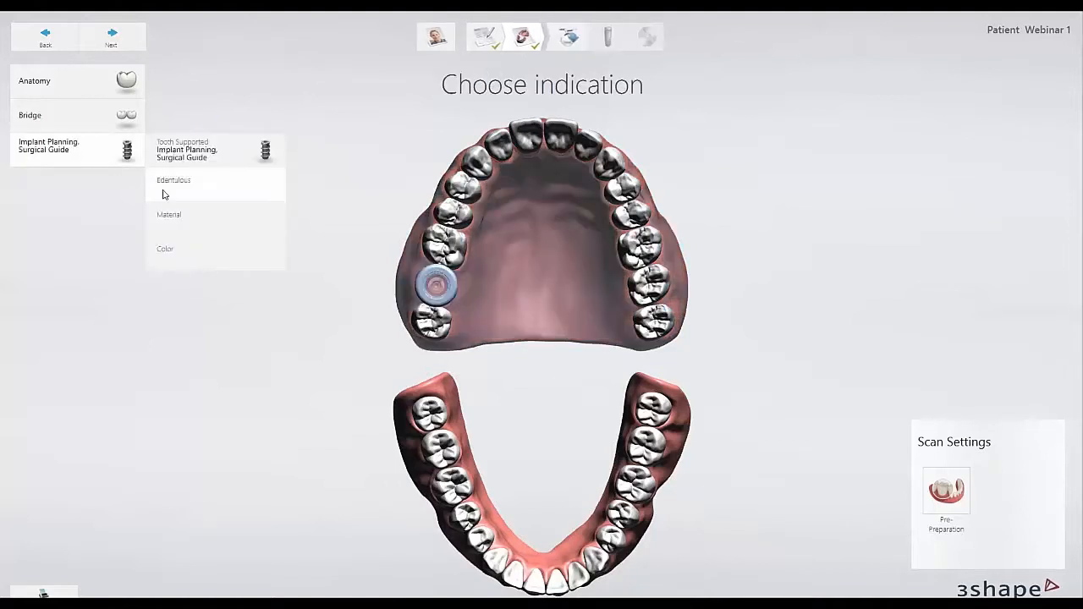
left_click(218, 187)
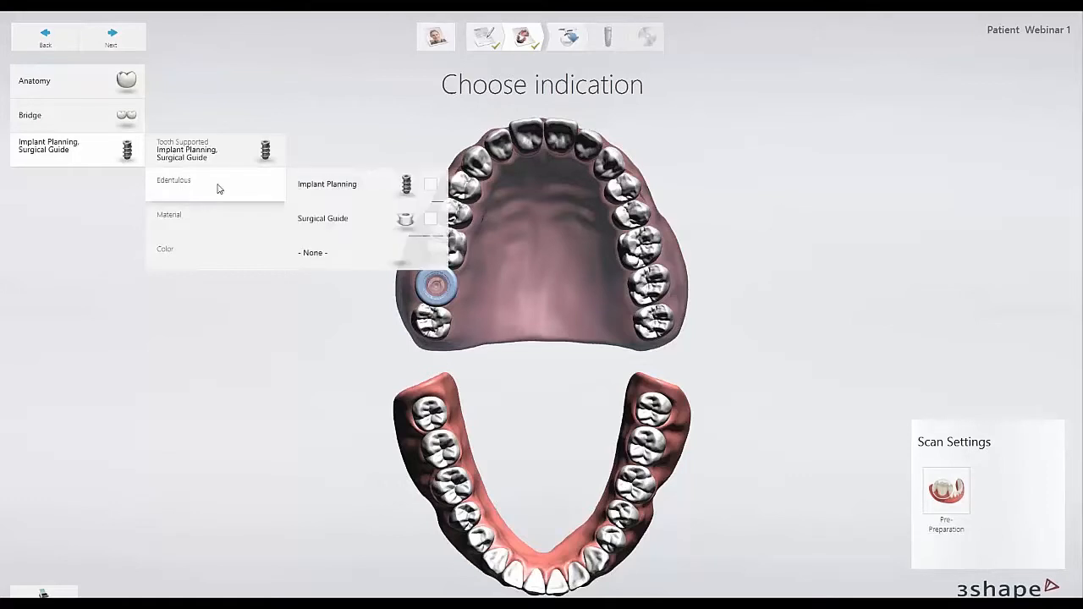
left_click(430, 221)
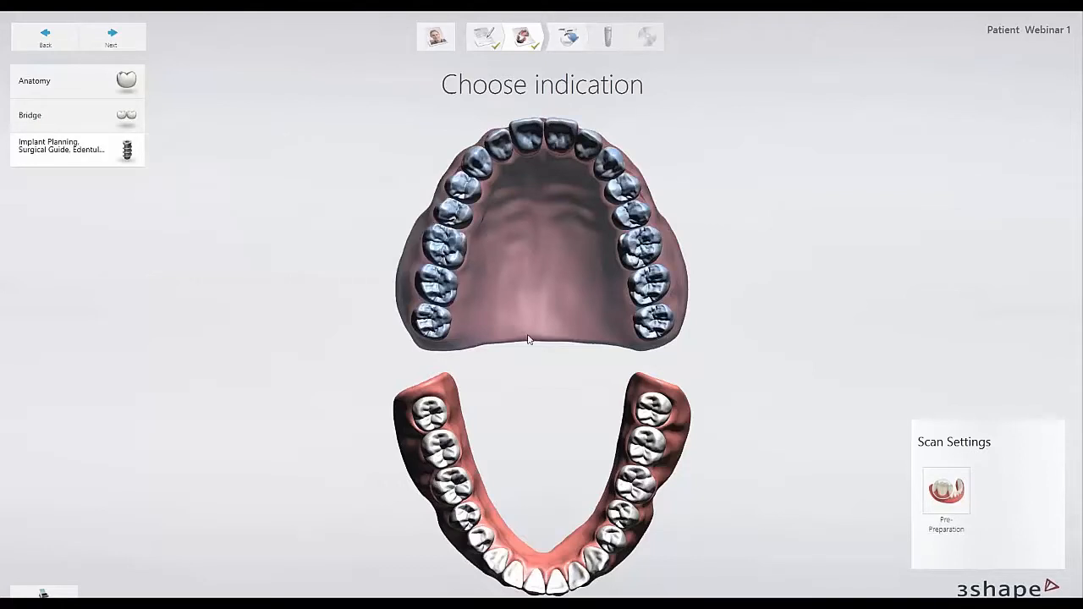
left_click(564, 226)
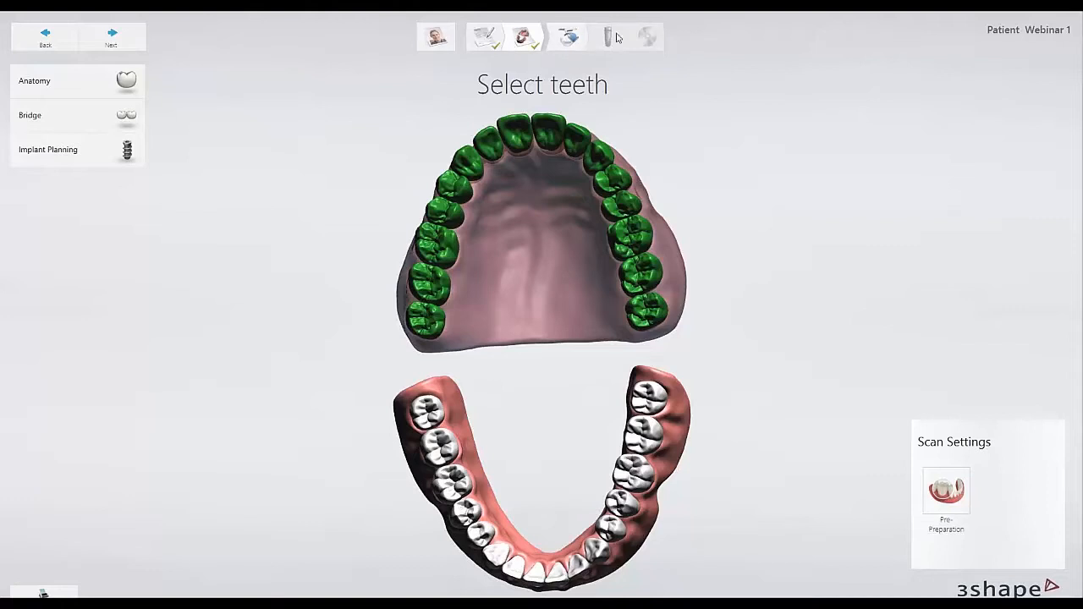
Clear the upper jaw's indication and select the full upper arch from one rearmost molar to the other.
right_click_drag(535, 281, 530, 255)
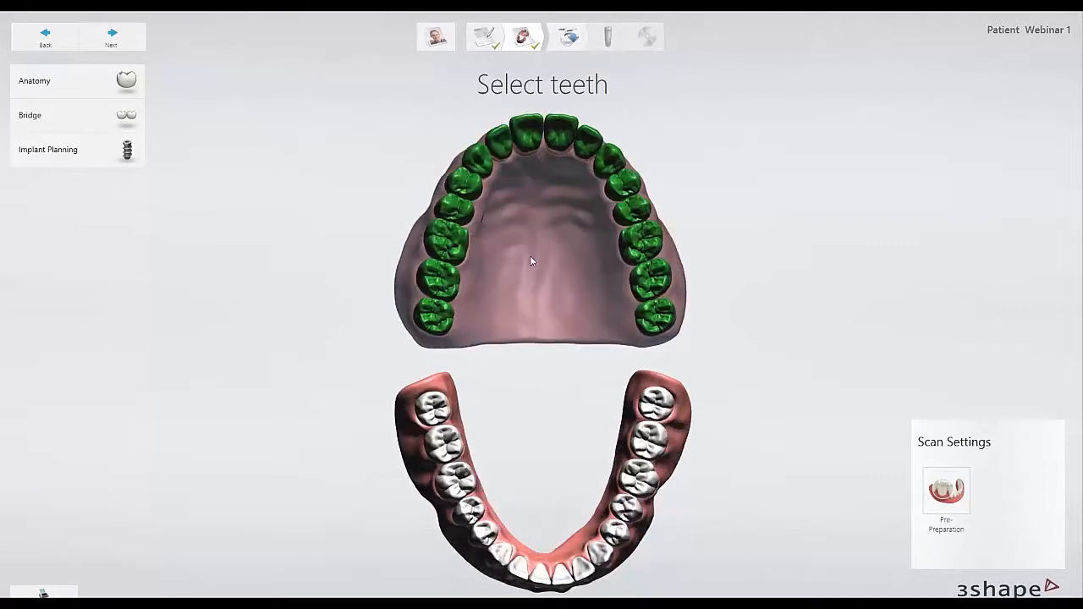
left_click(530, 259)
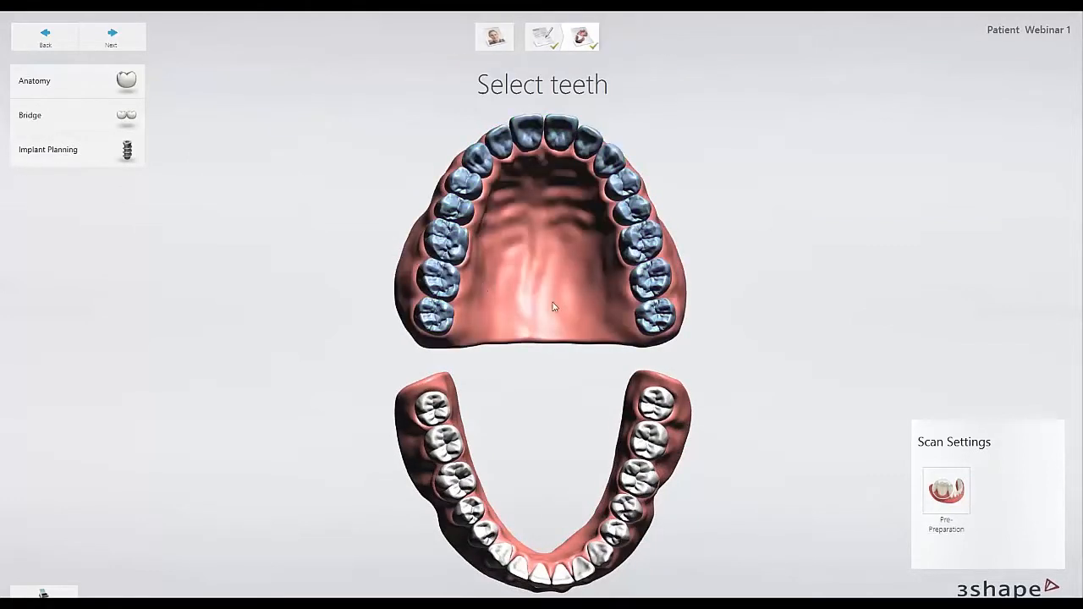
left_click(439, 278)
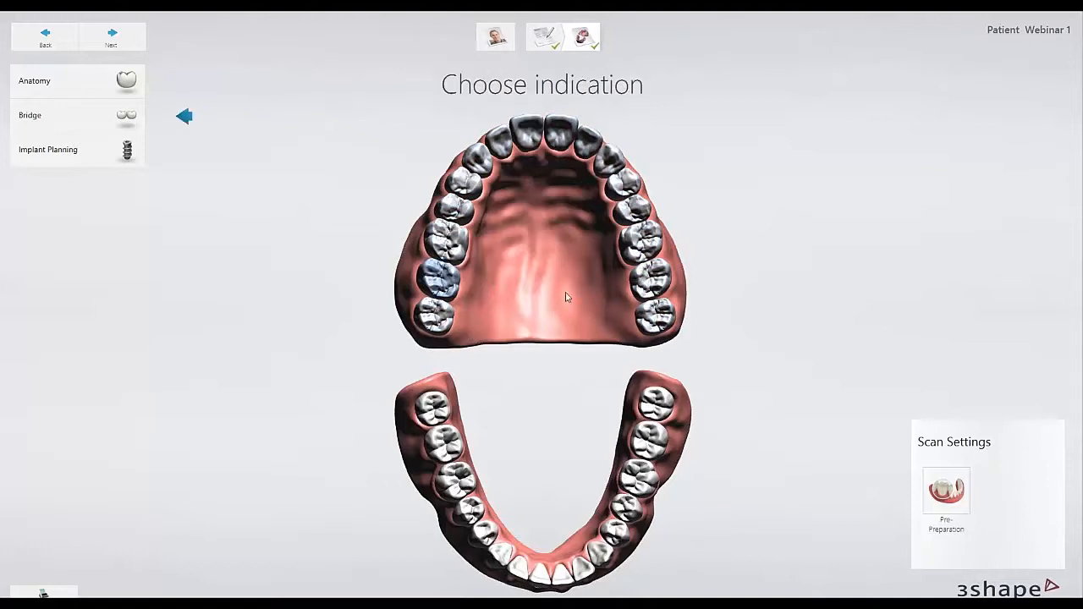
left_click(435, 315)
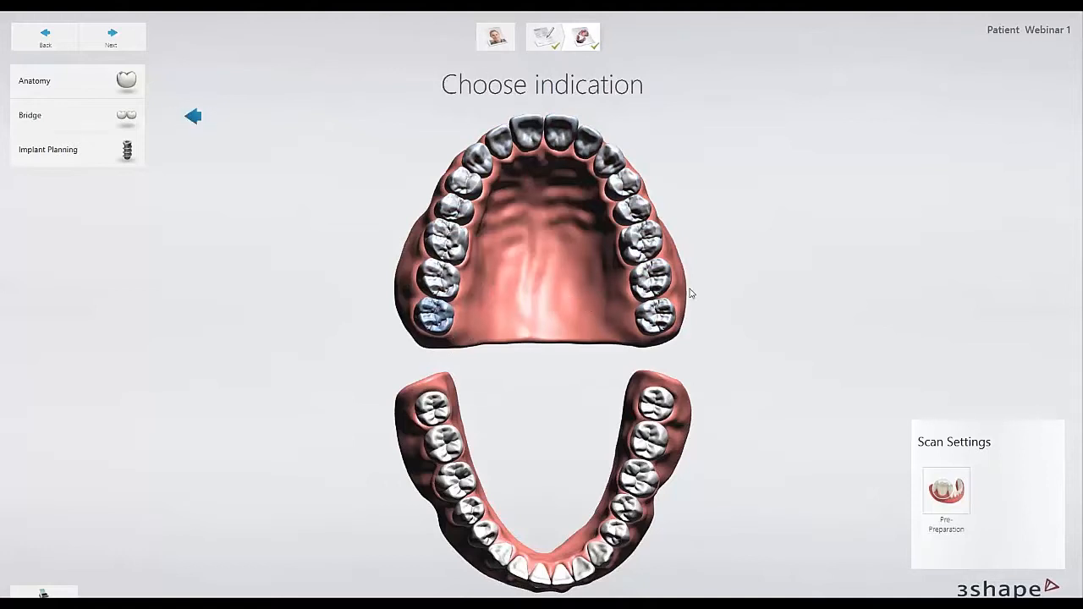
left_click(456, 337)
left_click(435, 315)
left_click(663, 314, "shift")
Set the selected upper arch to edentulous Implant Planning with Surgical Guide, and proceed to the scan import stage.
left_click(78, 152)
left_click(216, 183)
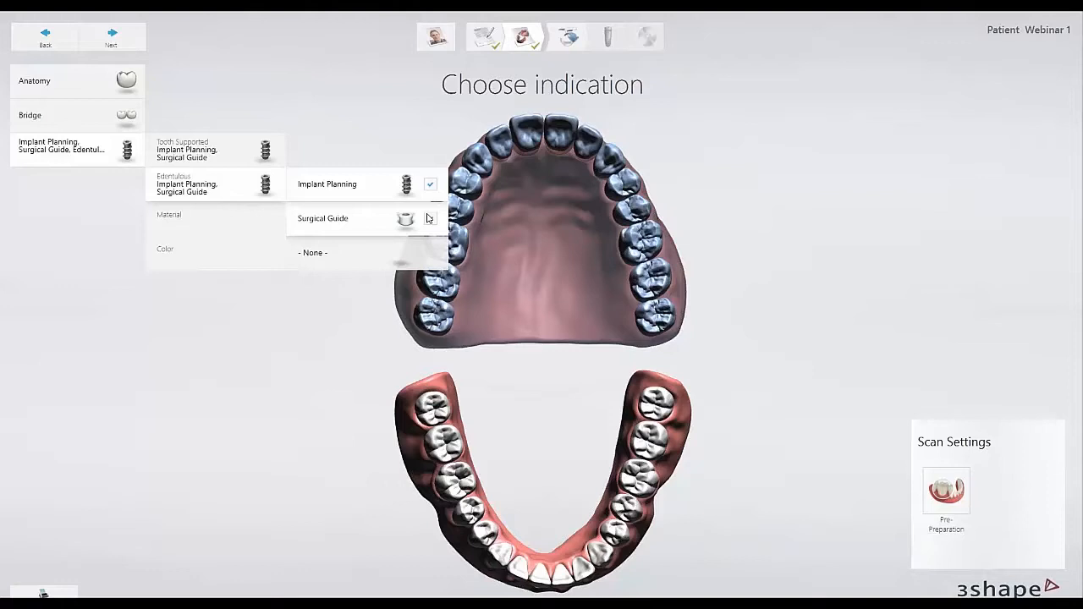
left_click(513, 203)
right_click_drag(538, 196, 530, 266)
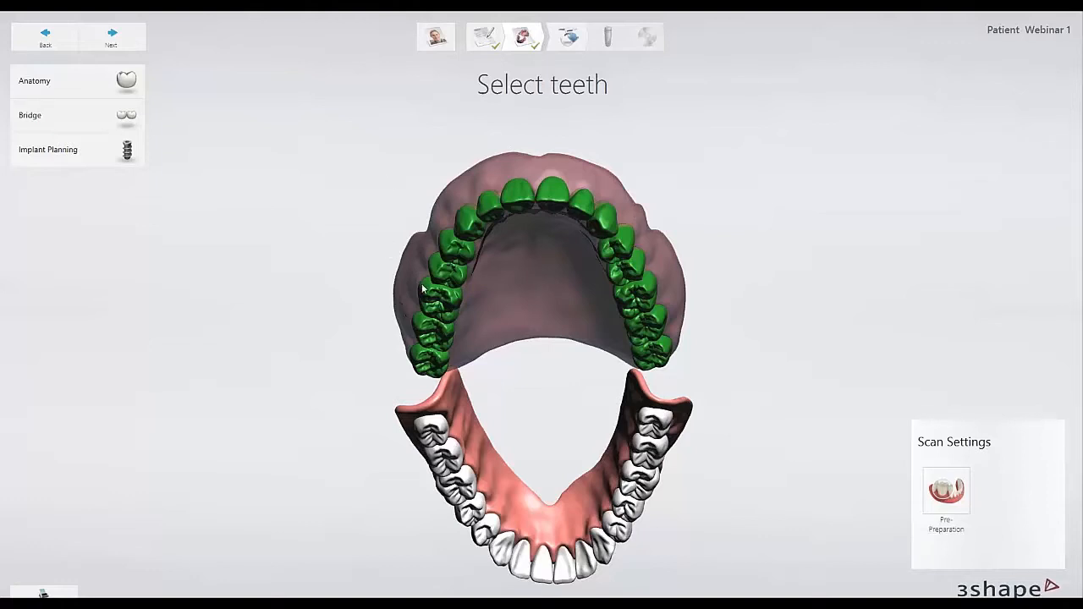
right_click_drag(518, 400, 521, 338)
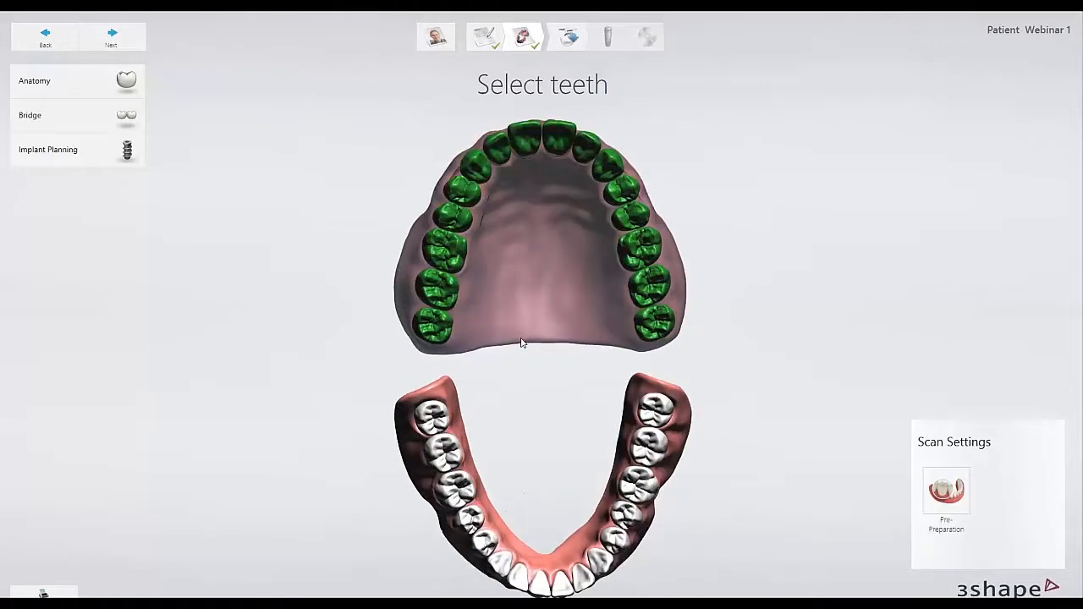
left_click(113, 38)
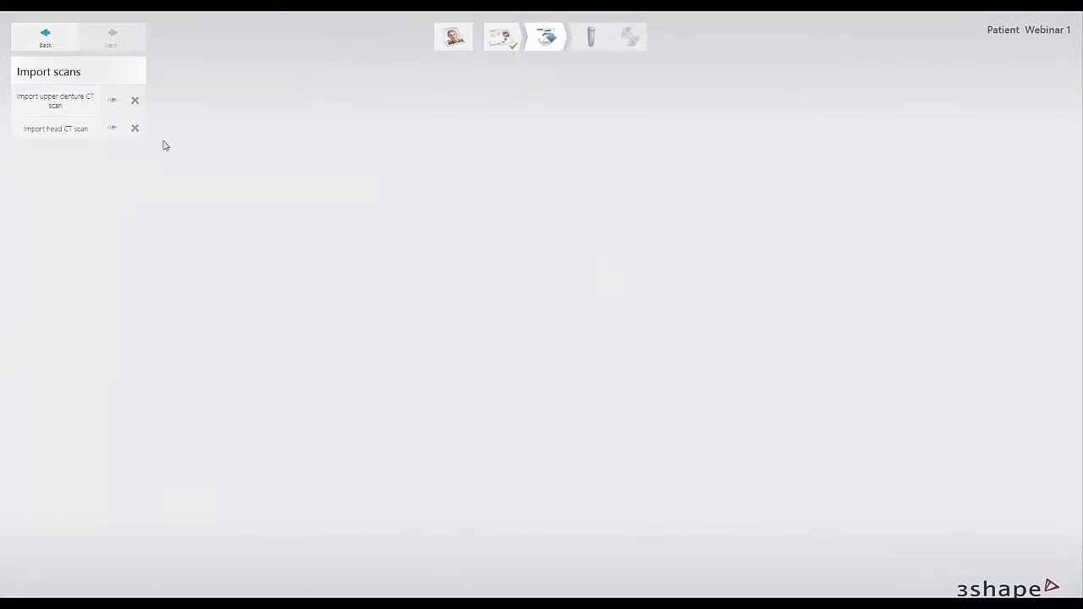
Import the upper denture CT scan from 011 Cases > Webinar > Denture_test01 > DICOM, showing all file types and loading file I0.
left_click(76, 107)
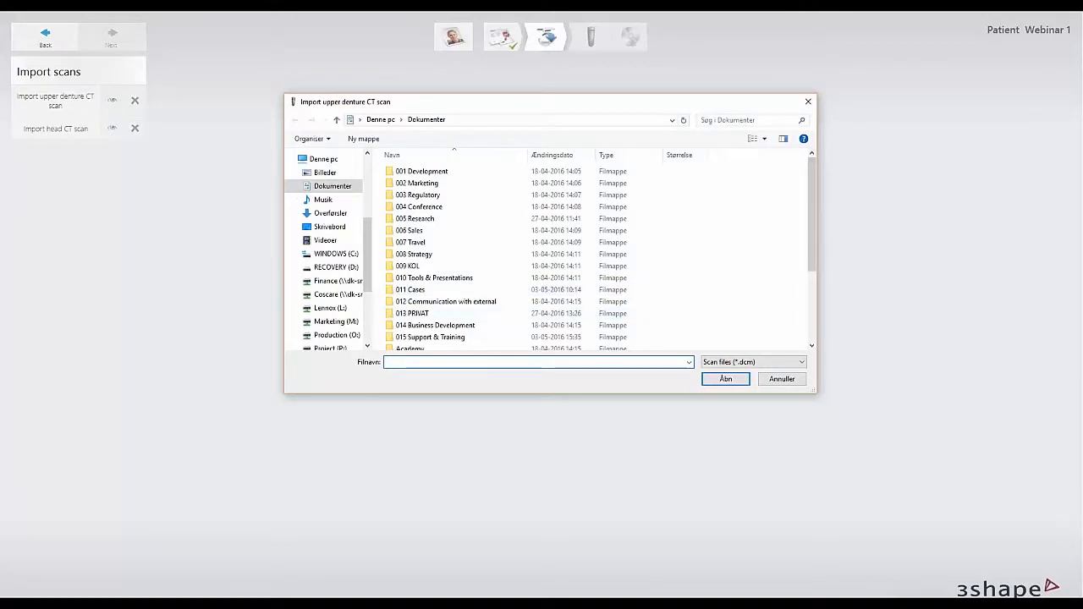
left_click(431, 290)
double_click(436, 290)
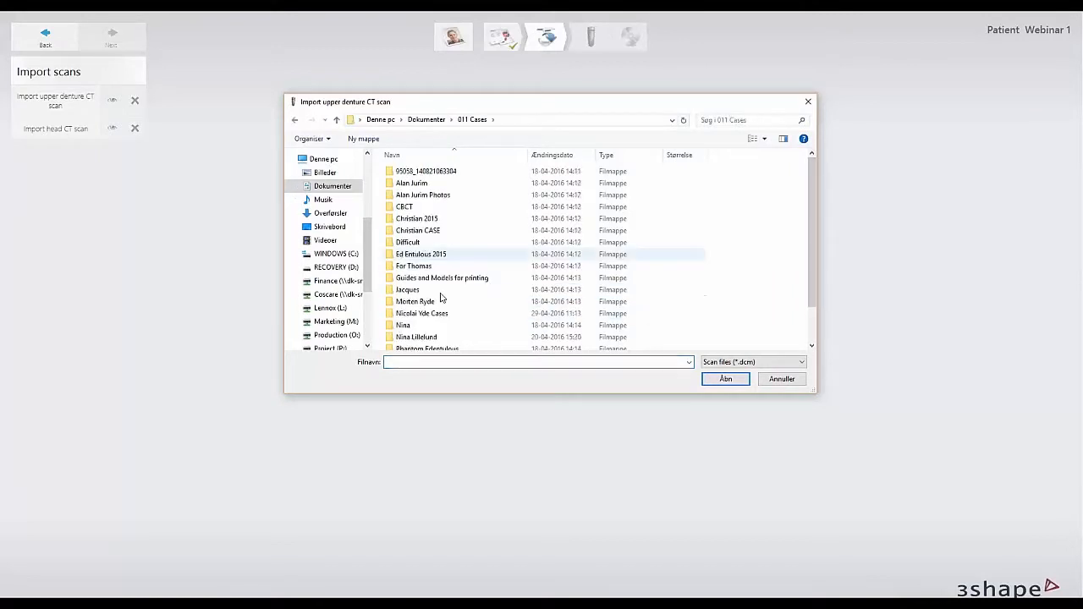
scroll(440, 296, "down", 3)
double_click(406, 343)
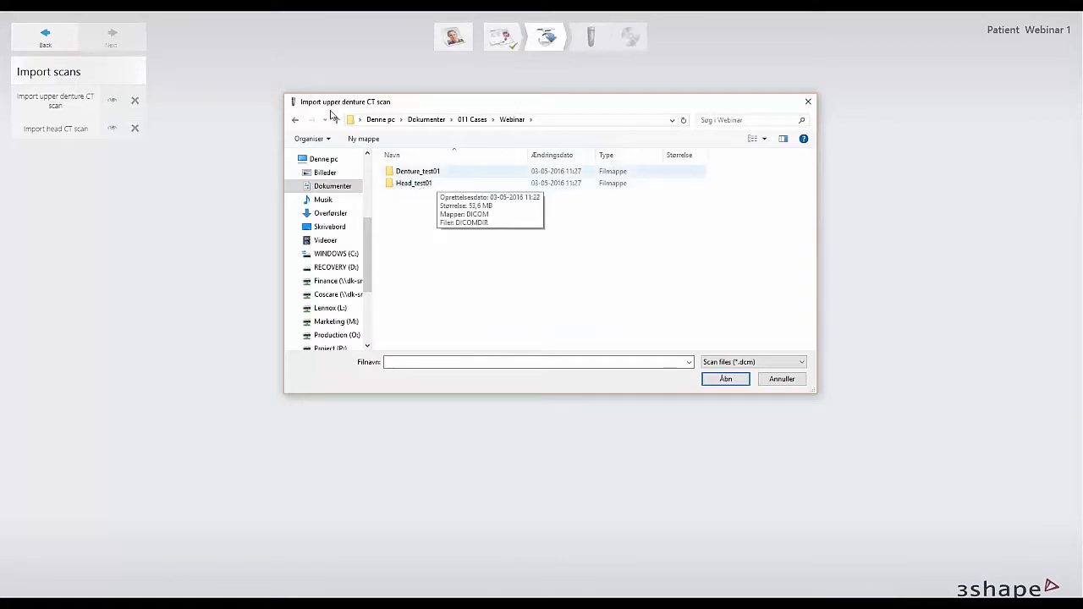
double_click(419, 172)
double_click(420, 171)
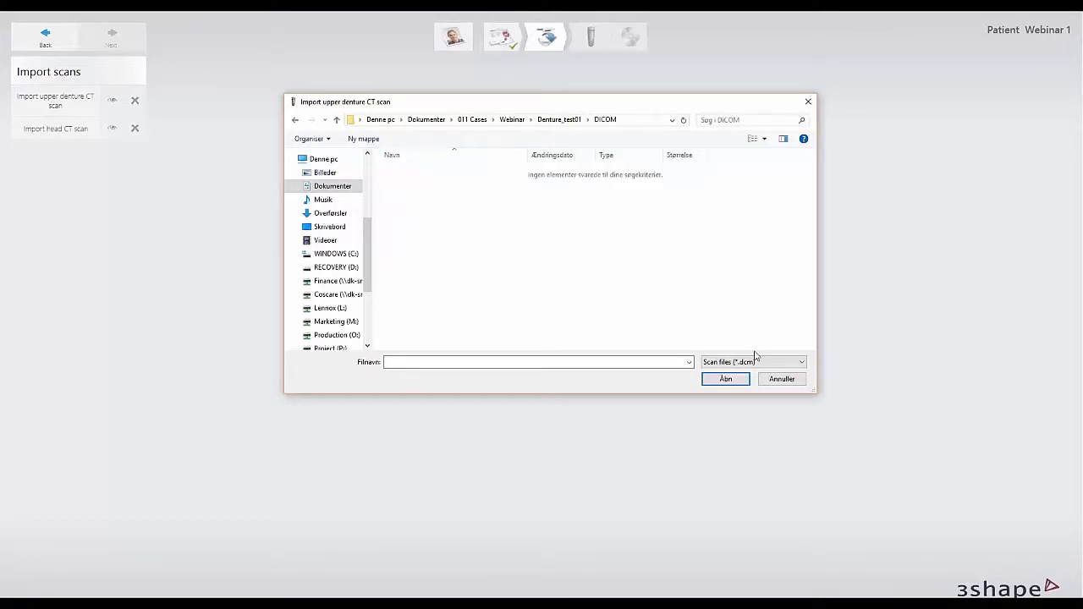
left_click(756, 362)
left_click(756, 380)
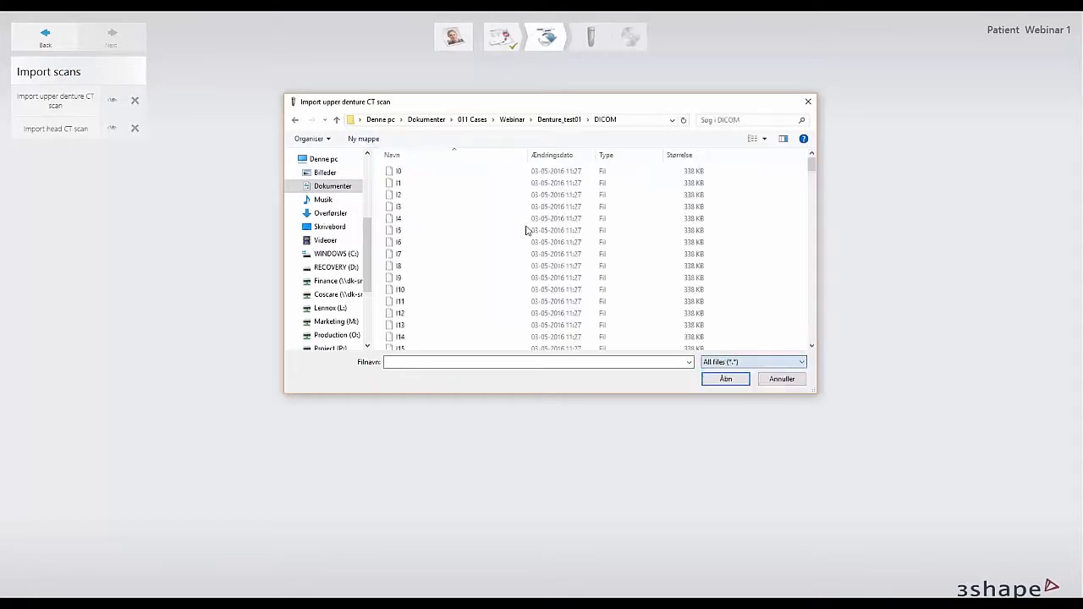
double_click(555, 171)
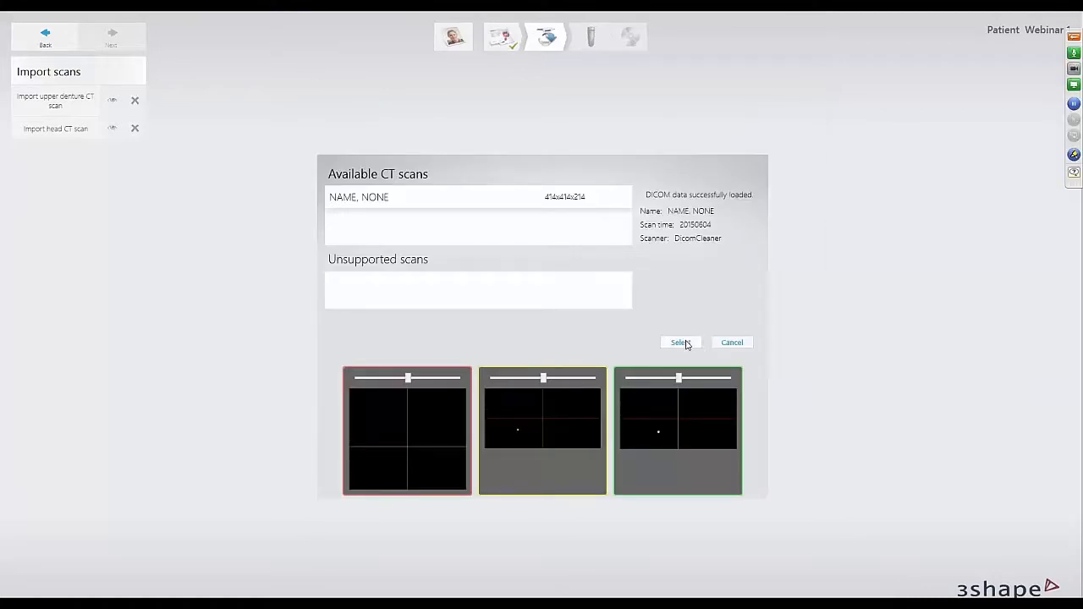
left_click(682, 342)
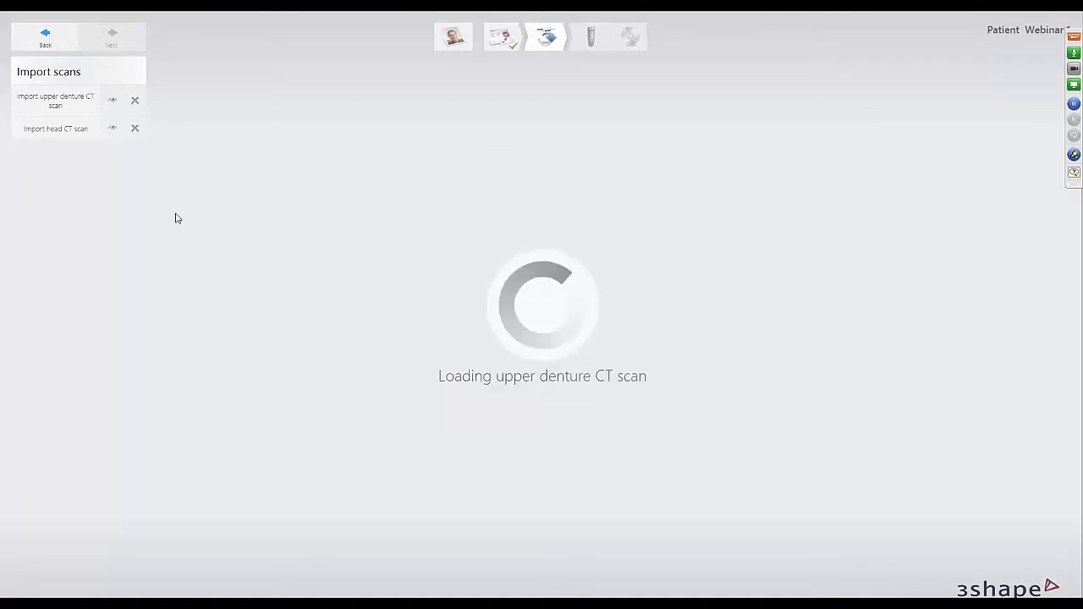
right_click_drag(648, 356, 398, 312)
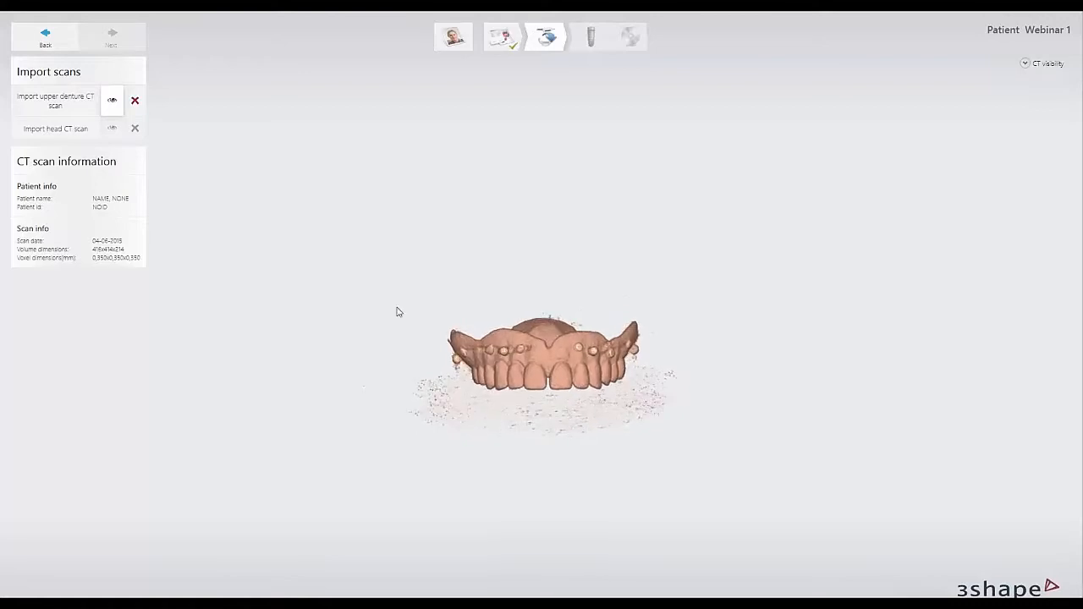
Import the head CT scan from the Webinar > Head_test01 > DICOM folder, showing all file types and loading the first file.
left_click(56, 129)
left_click(337, 121)
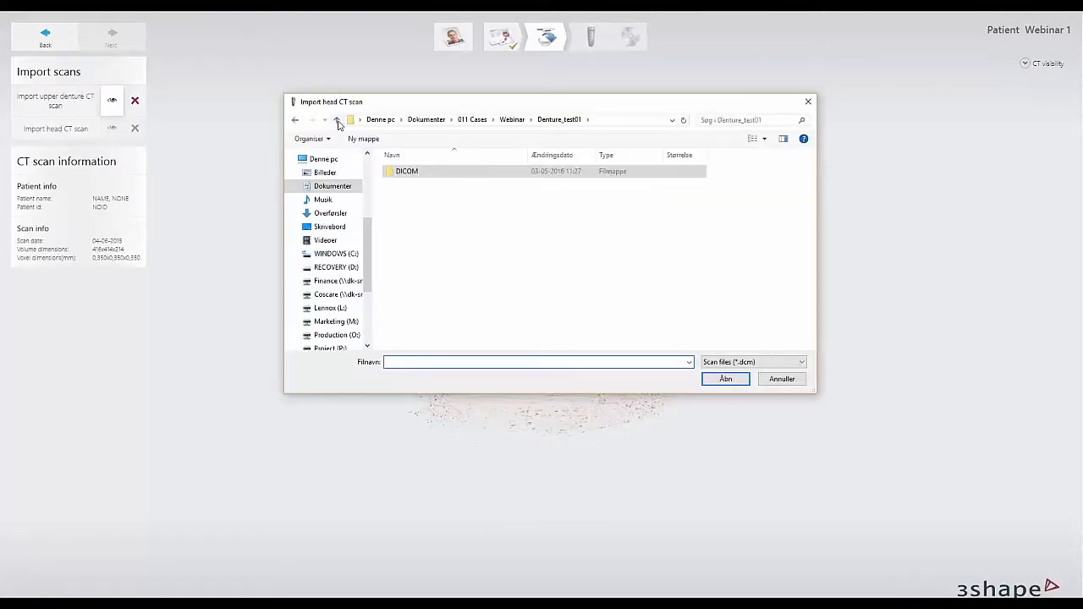
left_click(336, 121)
double_click(435, 185)
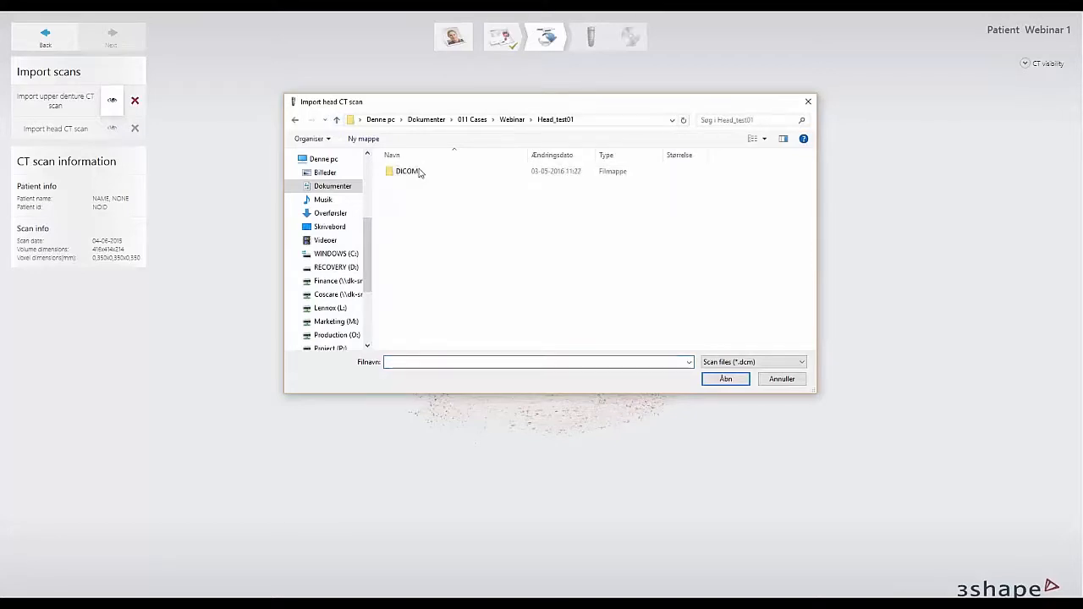
double_click(408, 171)
left_click(737, 365)
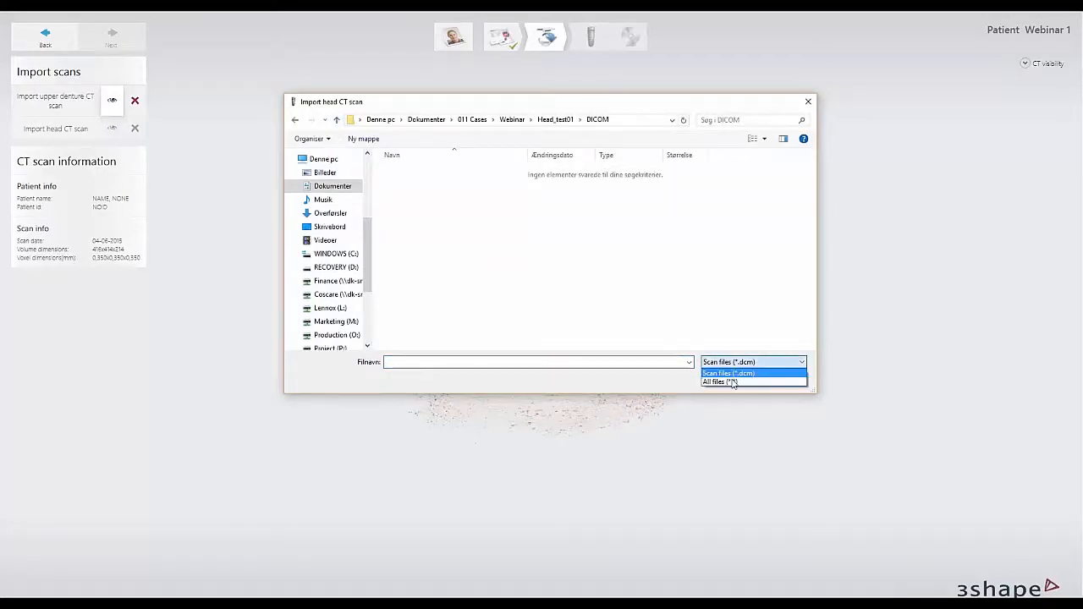
left_click(721, 382)
double_click(414, 174)
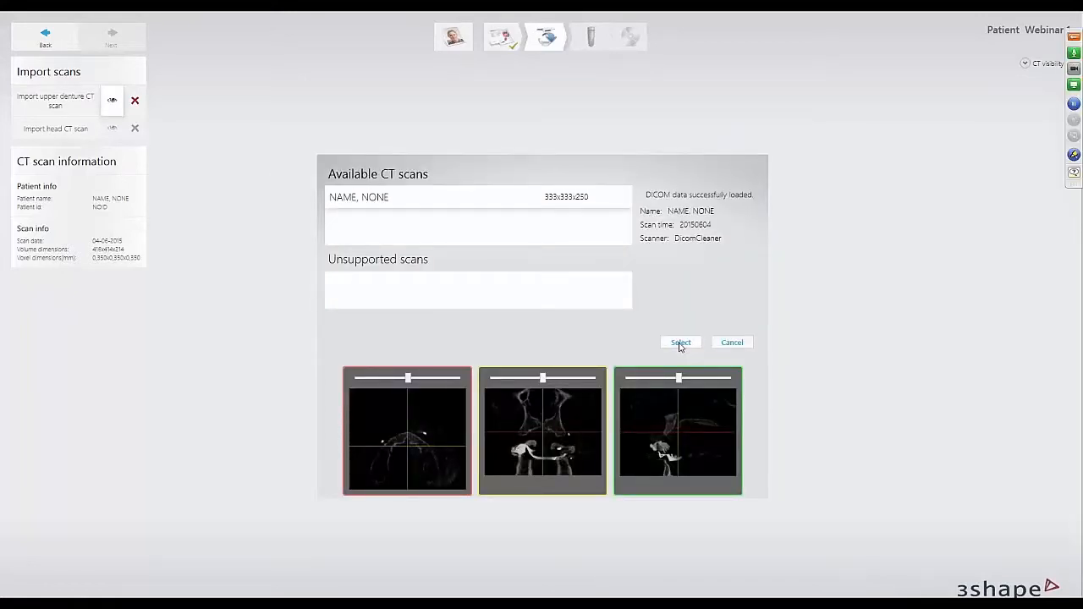
left_click(680, 343)
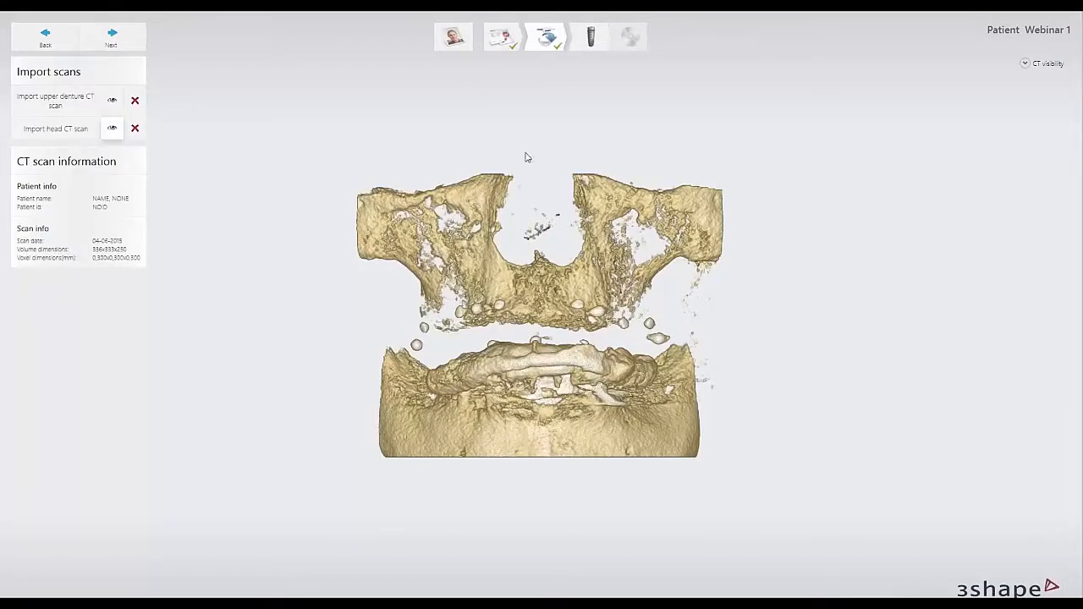
right_click_drag(534, 178, 542, 196)
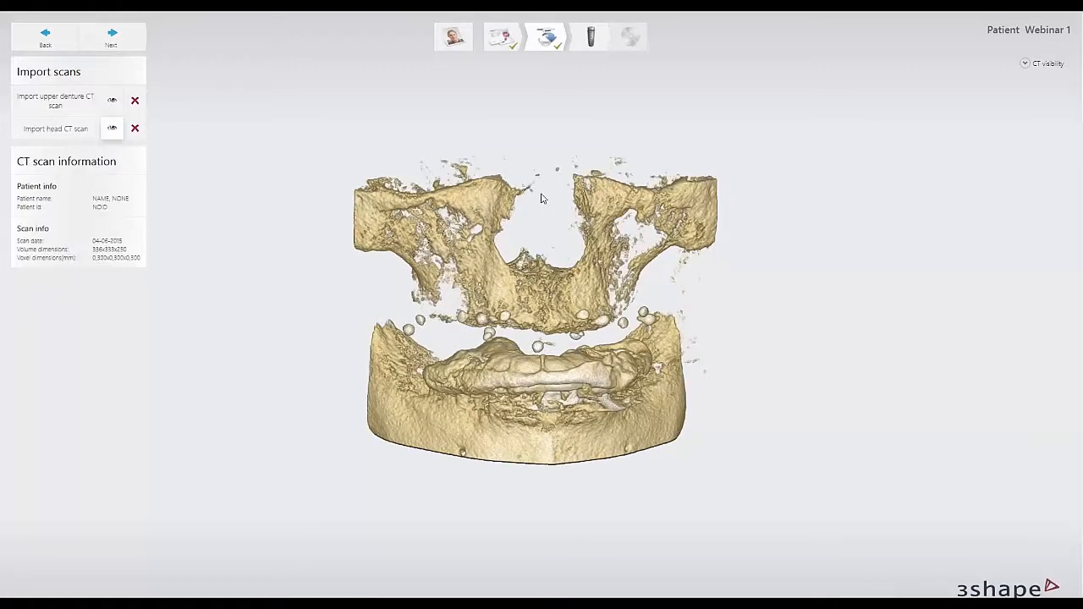
Switch to the PowerPoint slide show and advance to the Appliance/Denture segmentation slide.
key("alt+Tab")
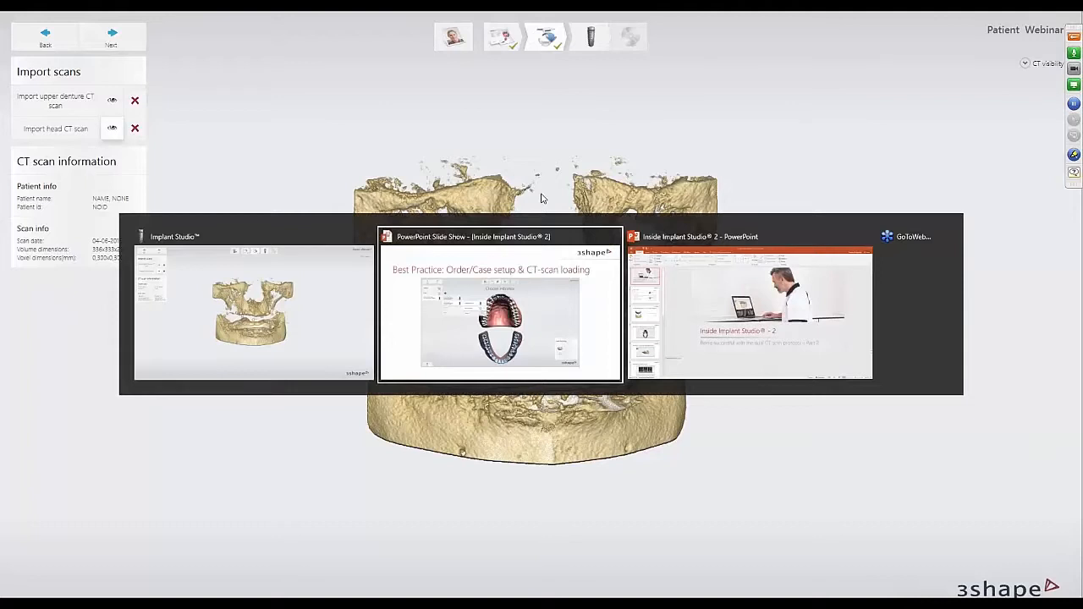
key("alt+Tab")
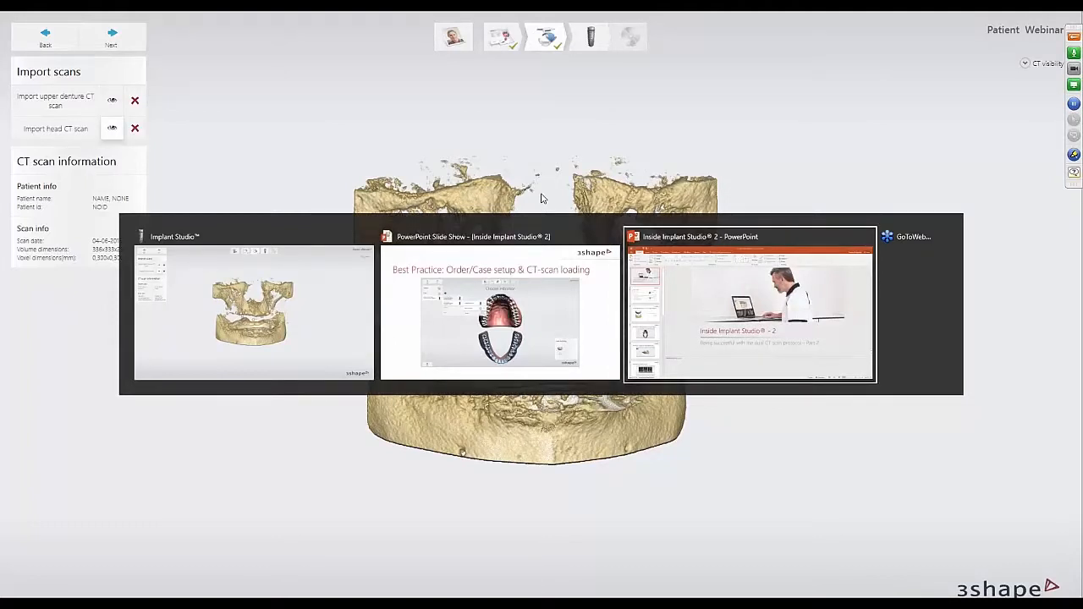
key("alt+Tab")
key("alt+Tab")
key("alt+Tab")
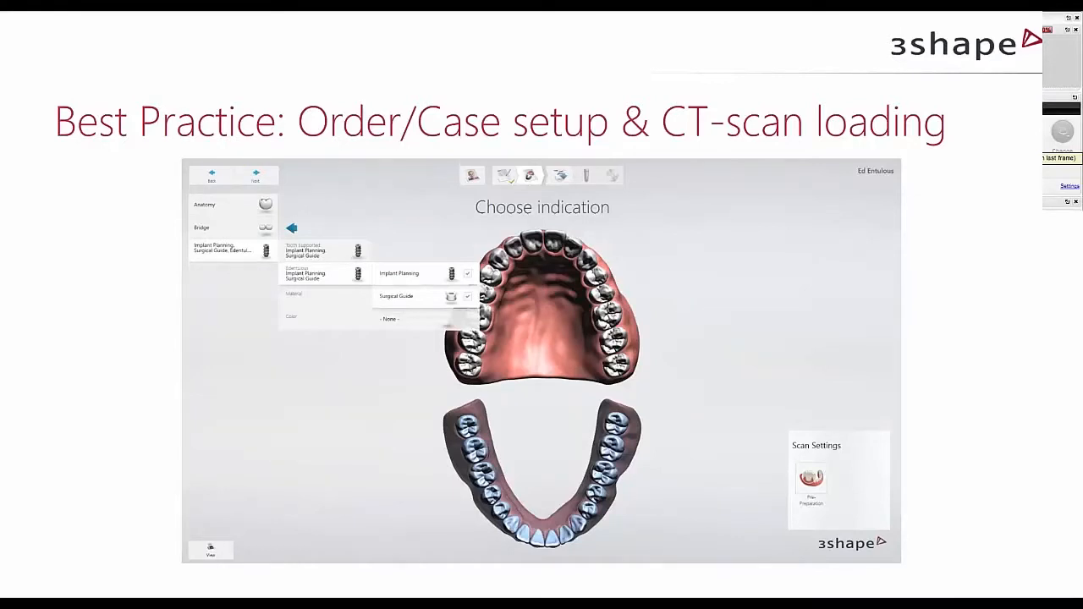
key("Right")
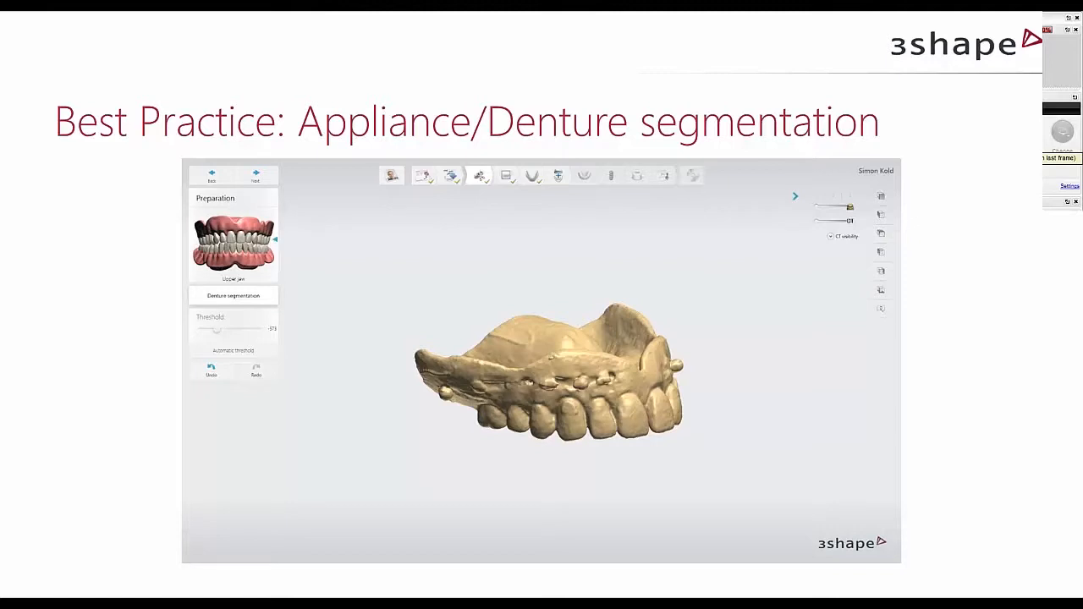
Switch back to Implant Studio and proceed from scan import to the upper jaw's denture segmentation.
key("alt+Tab")
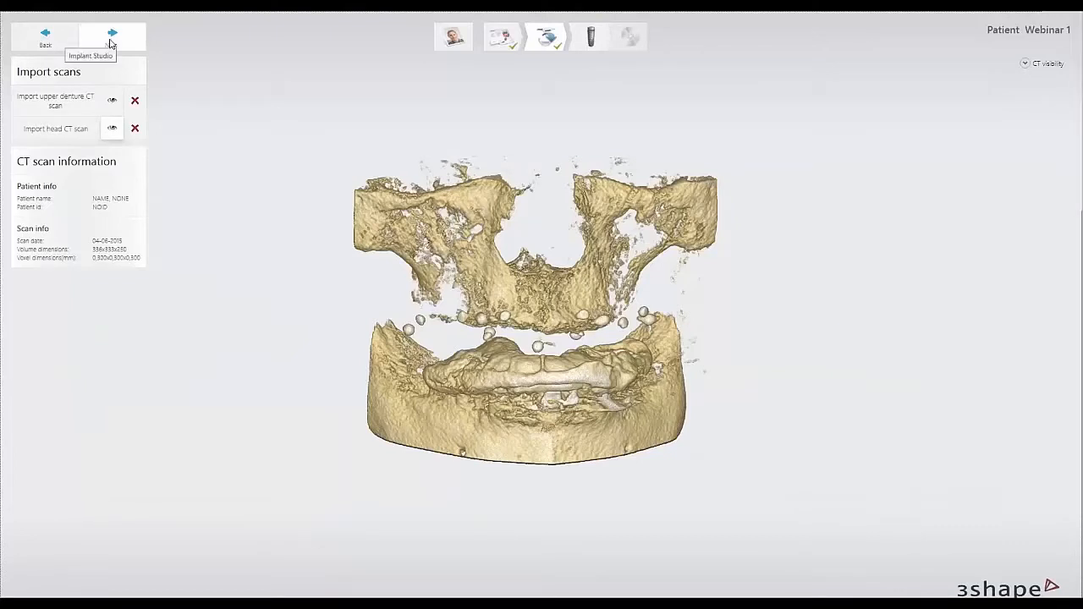
left_click(111, 38)
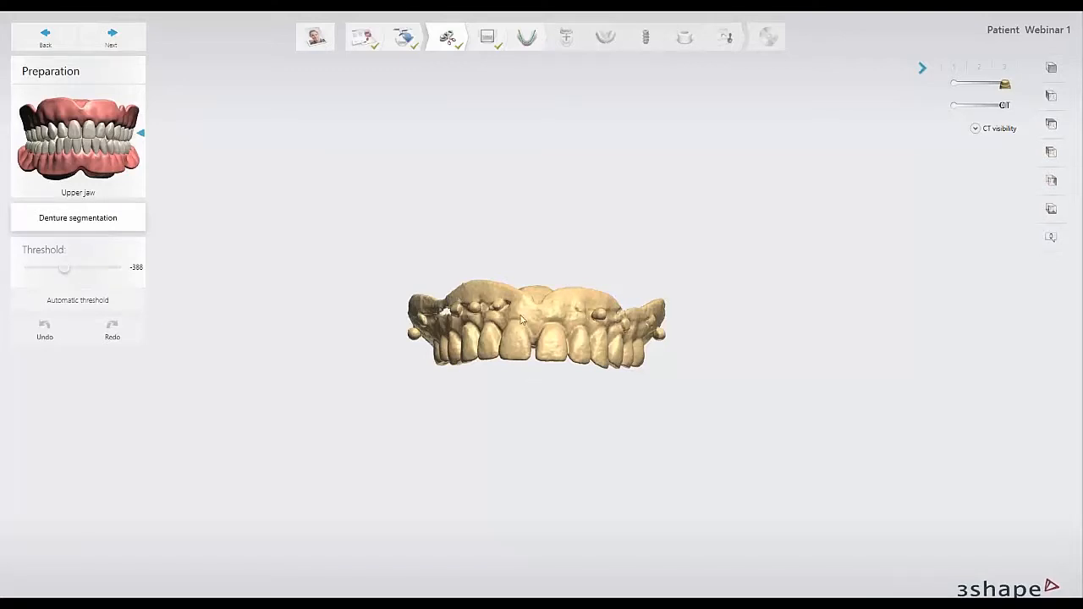
right_click_drag(521, 320, 527, 350)
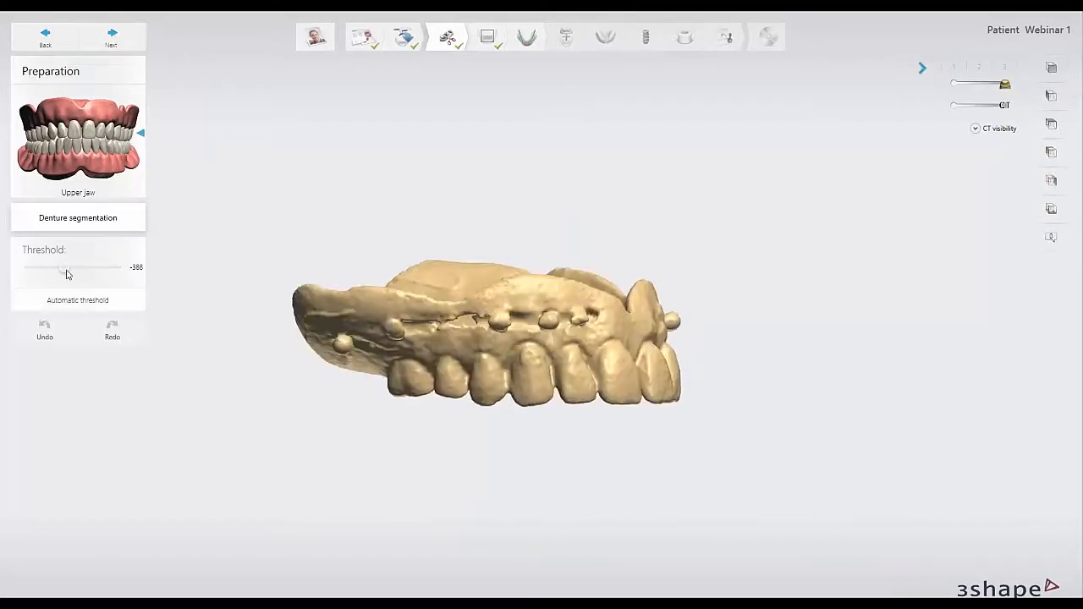
Set the denture segmentation threshold to -536 and cut a horizontal cross section through the denture just above the front teeth.
left_click_drag(62, 269, 53, 269)
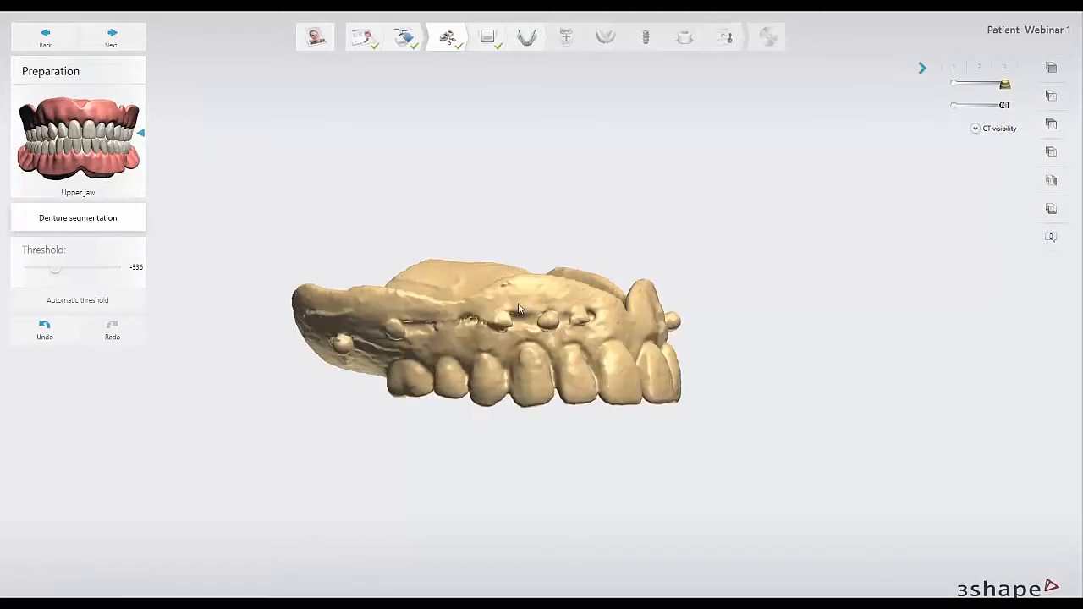
right_click_drag(567, 368, 457, 377)
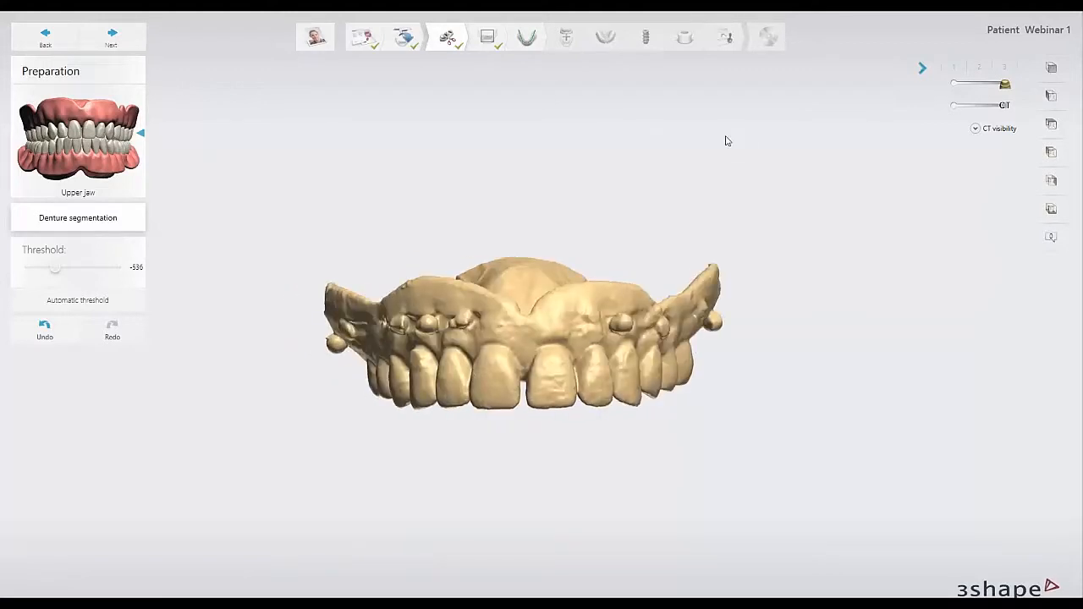
right_click(723, 196)
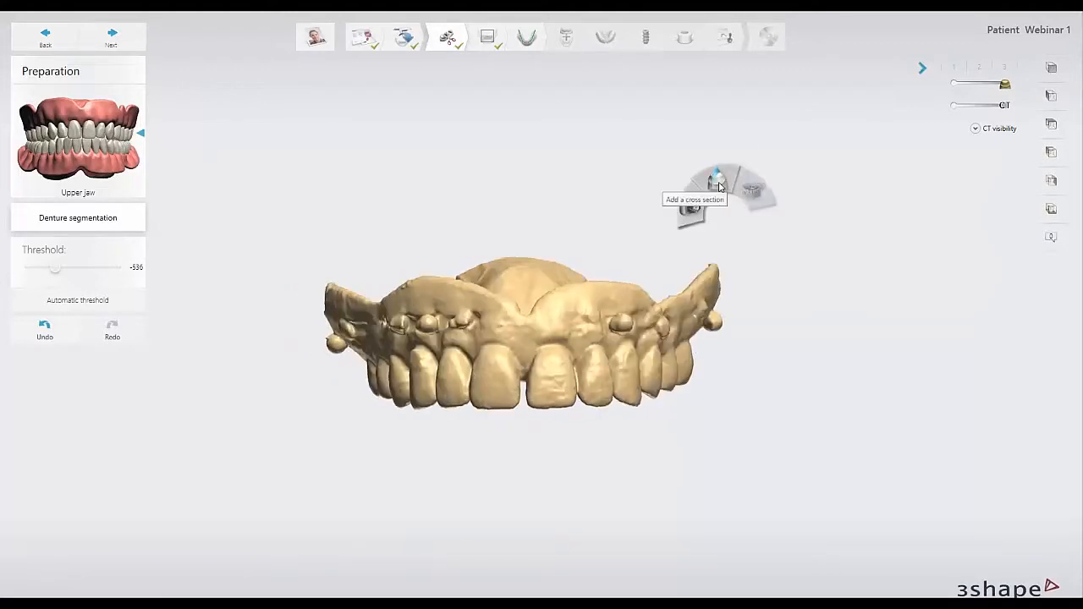
left_click(719, 186)
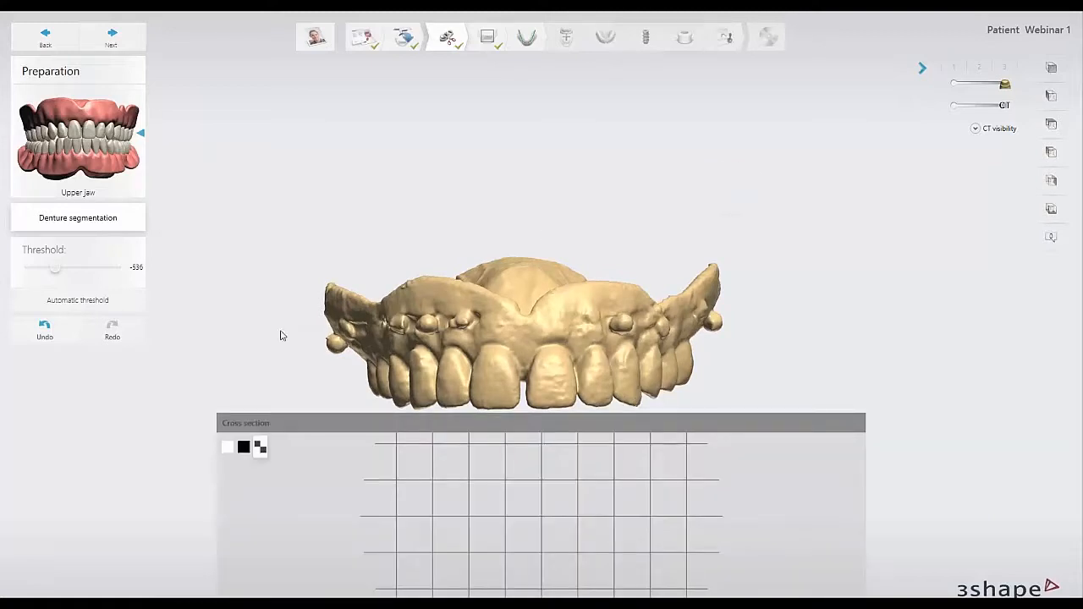
left_click(745, 335)
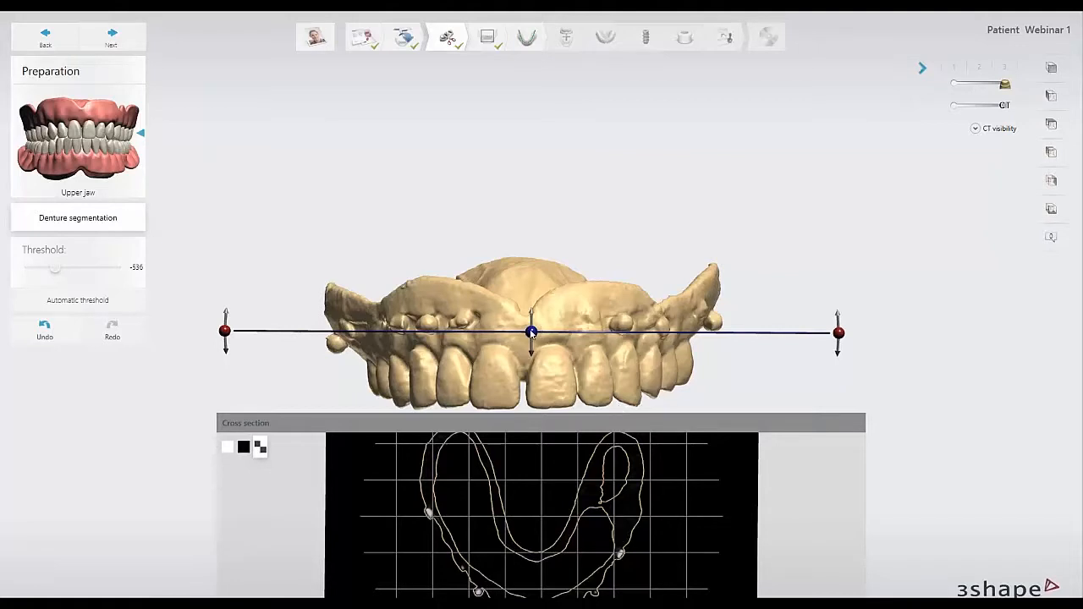
mouse_move(531, 331)
left_mouse_down()
mouse_move(531, 360)
mouse_move(530, 345)
left_mouse_up()
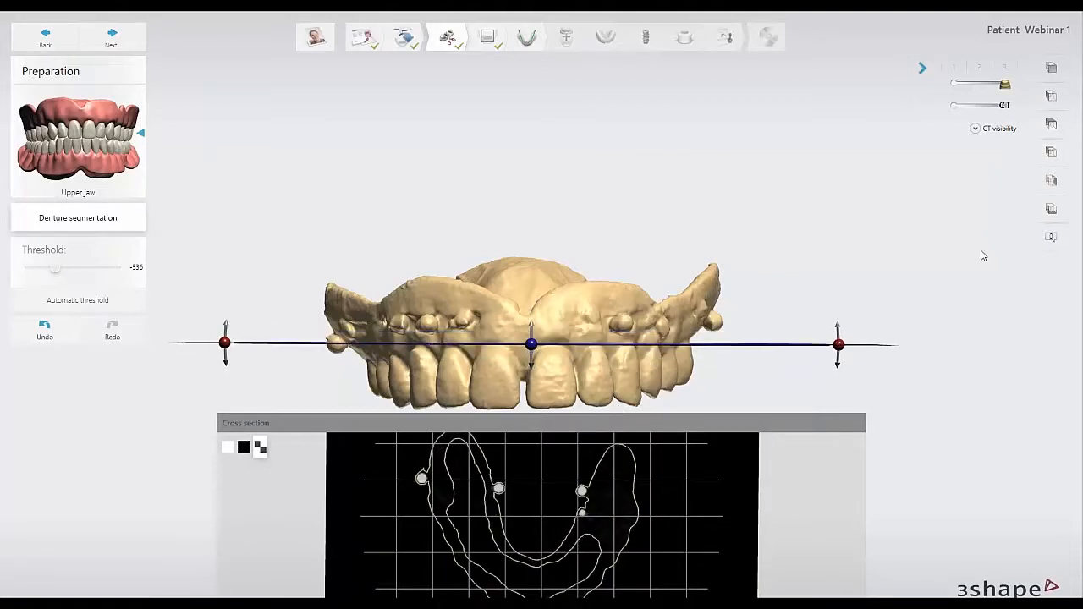
Brighten the CT image in the enlarged cross section and measure a short distance at the denture's outer contour.
left_click(978, 127)
left_click_drag(954, 151, 990, 156)
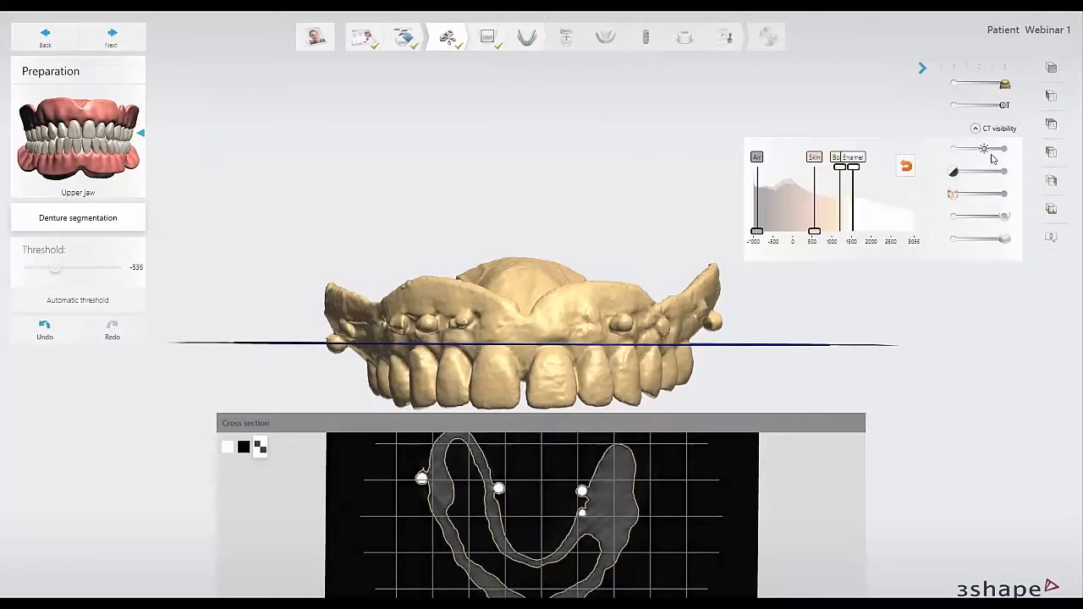
left_click(975, 128)
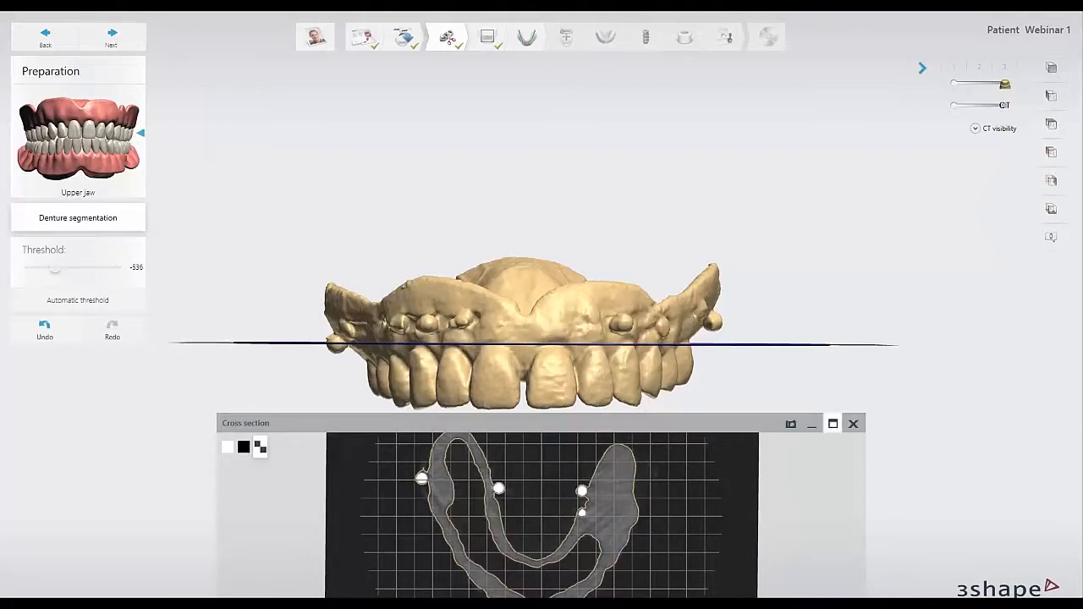
left_click(833, 425)
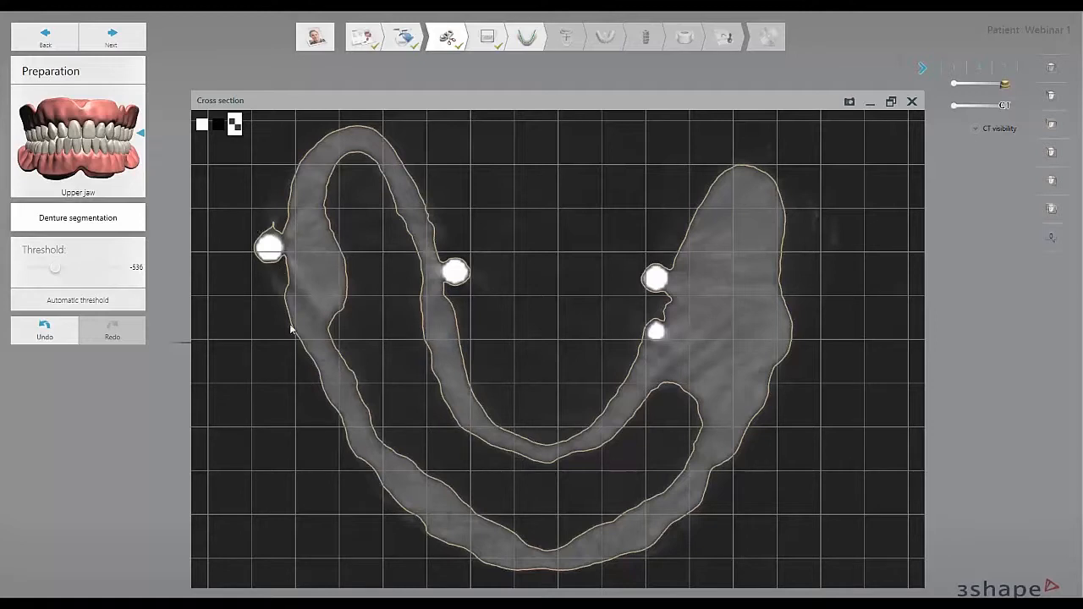
mouse_move(480, 552)
left_mouse_down()
mouse_move(550, 572)
mouse_move(477, 569)
mouse_move(492, 533)
mouse_move(481, 549)
left_mouse_up()
Try a denture threshold of -203 in the cross section, close it, and restore the automatic threshold.
left_click_drag(51, 267, 75, 268)
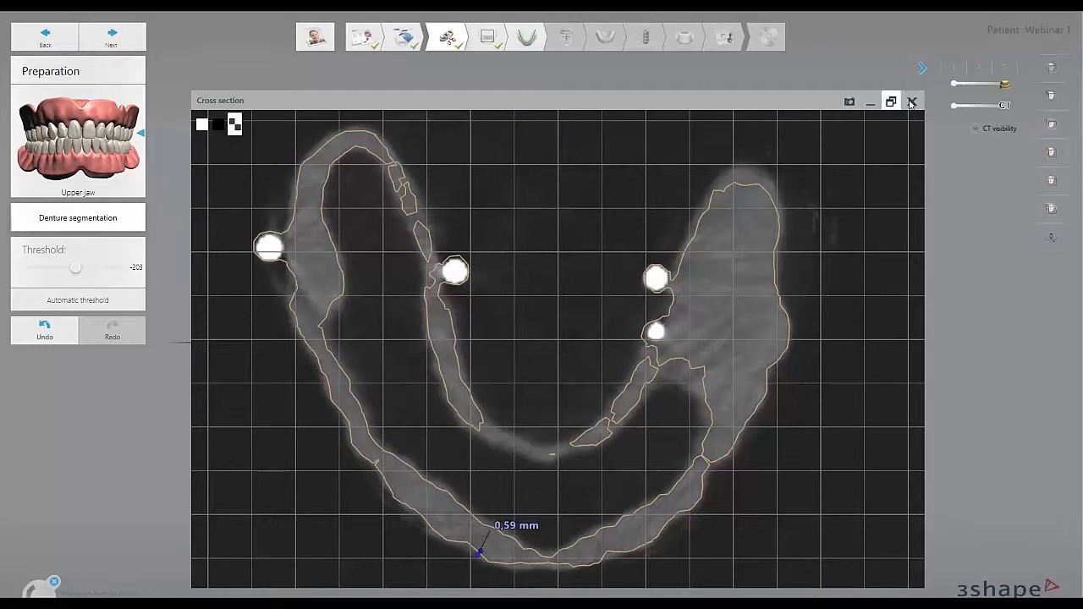
left_click(912, 101)
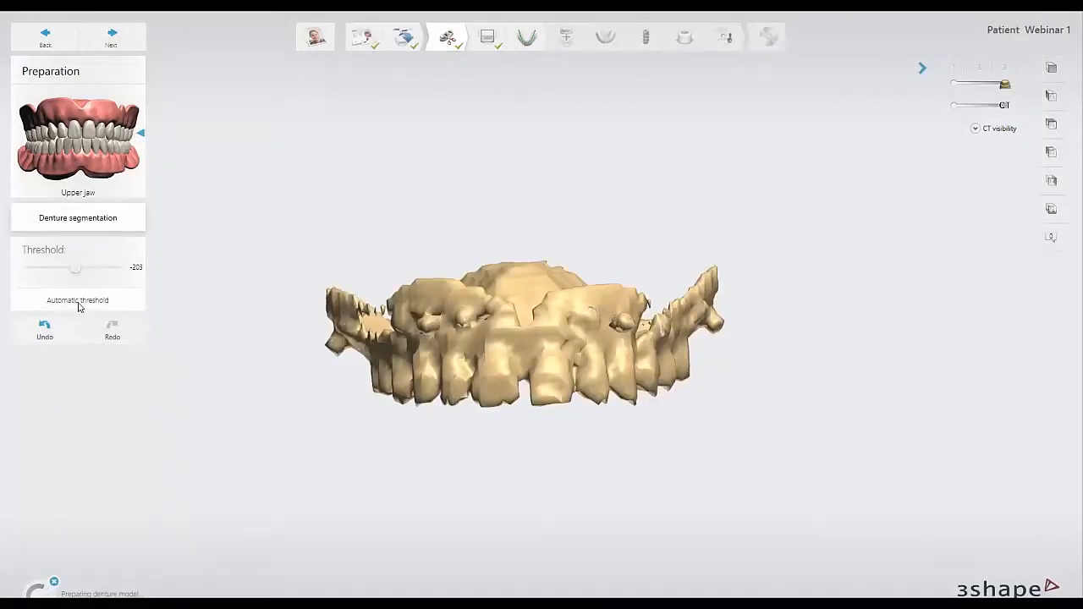
left_click(79, 302)
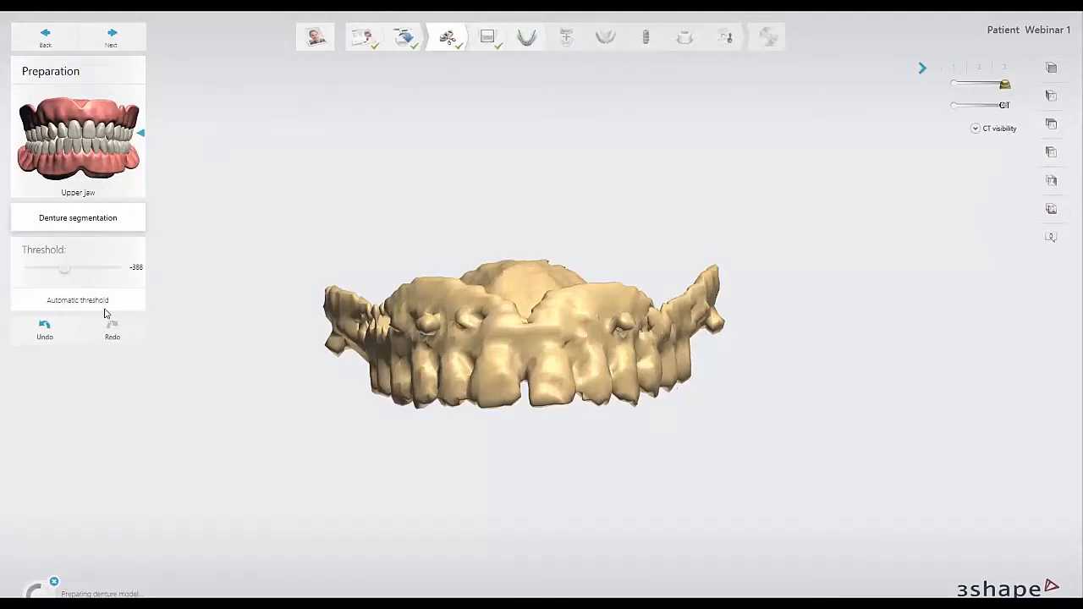
Return from the segmentation slide to Implant Studio and open the second listed patient's Implant Planning 17,18,... case of 20 Apr 2016.
key("alt+Tab")
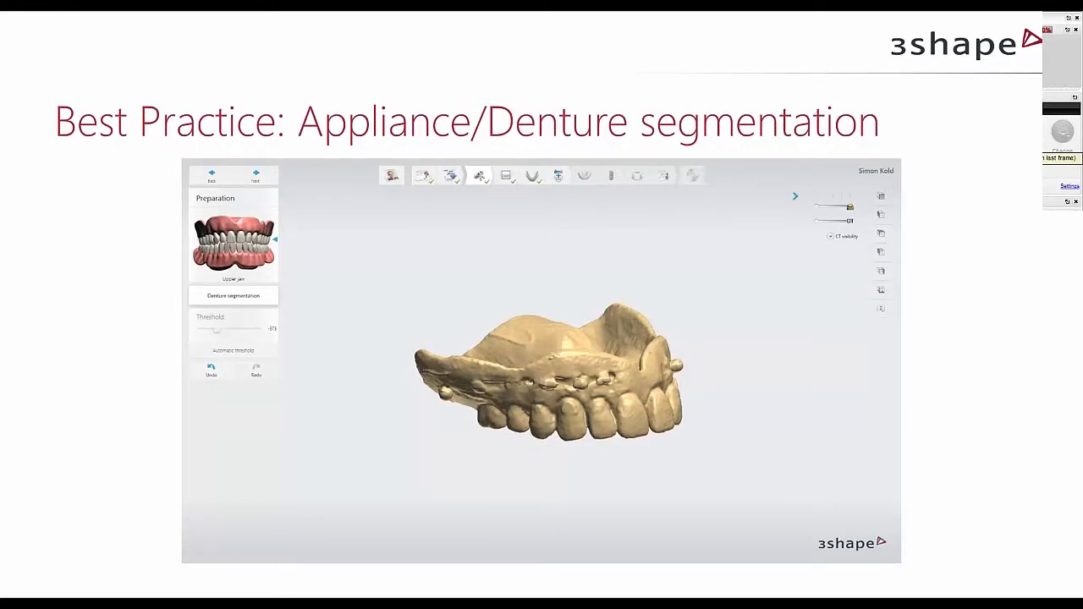
key("alt+Tab")
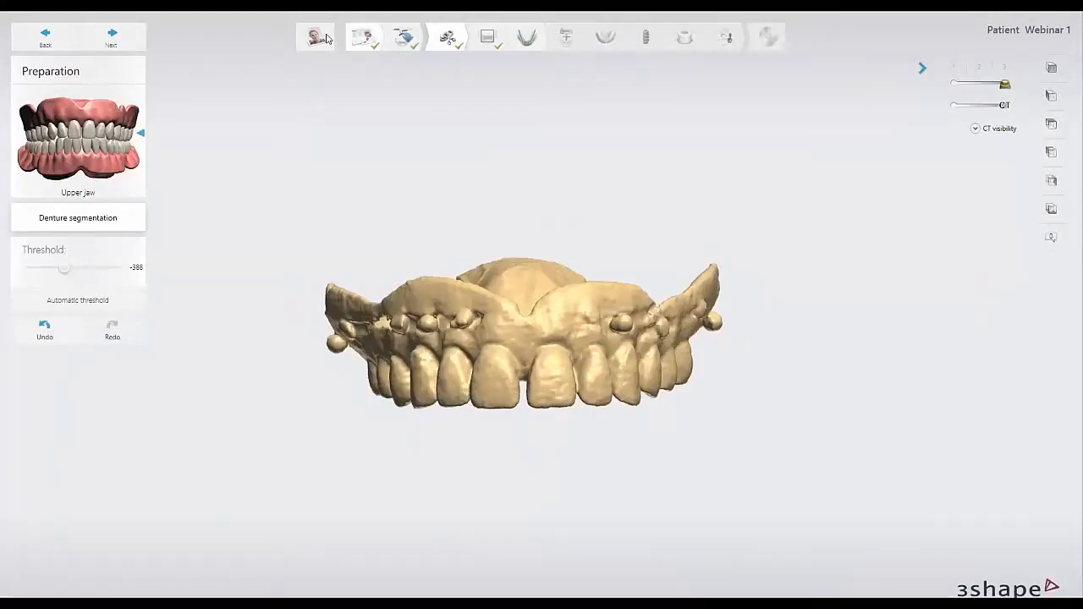
left_click(325, 38)
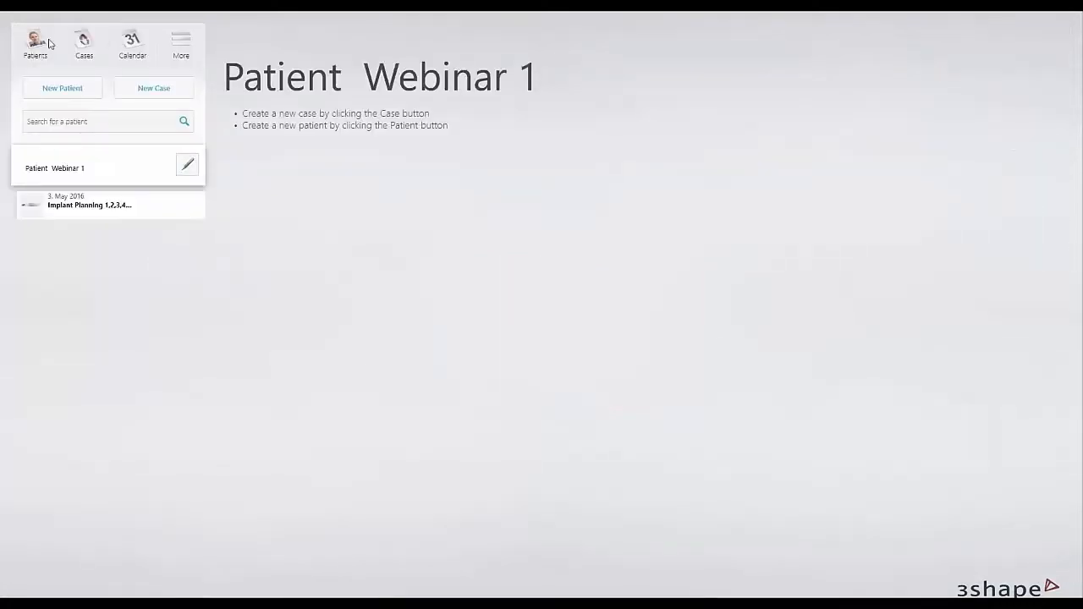
left_click(48, 43)
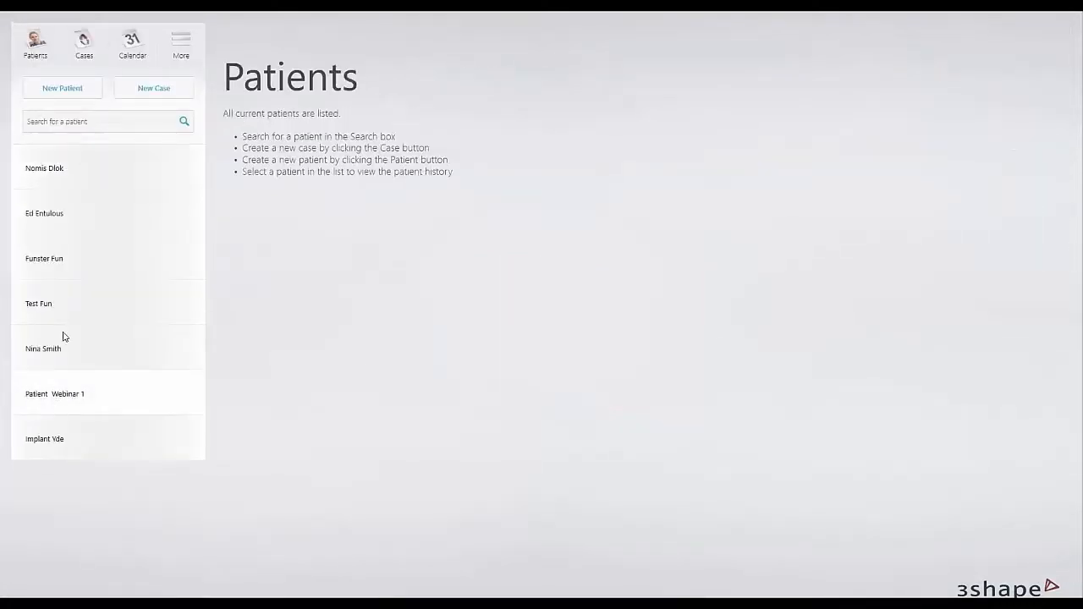
left_click(60, 214)
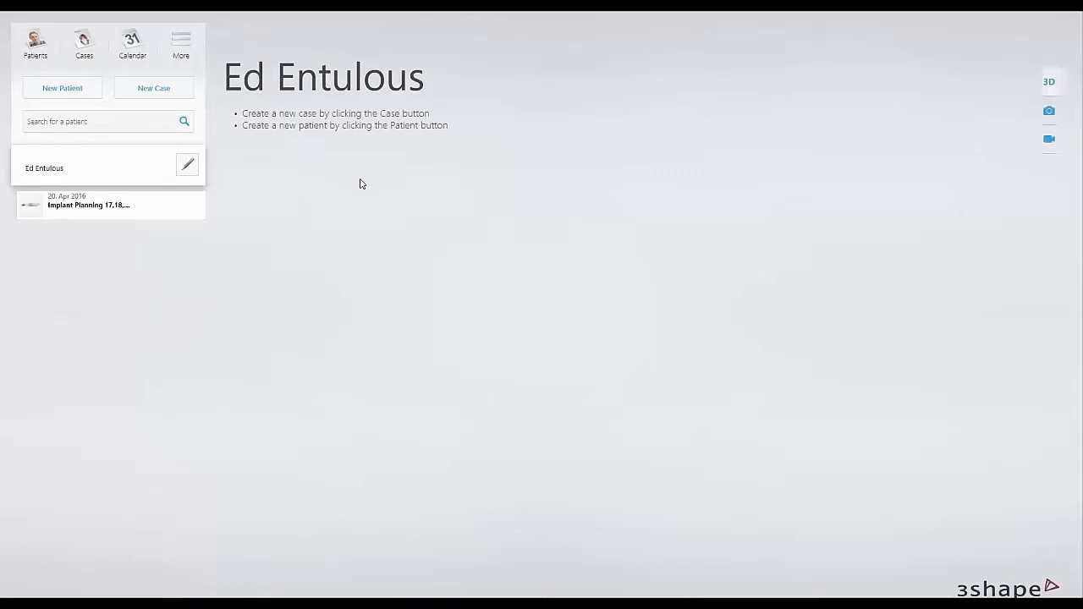
double_click(806, 158)
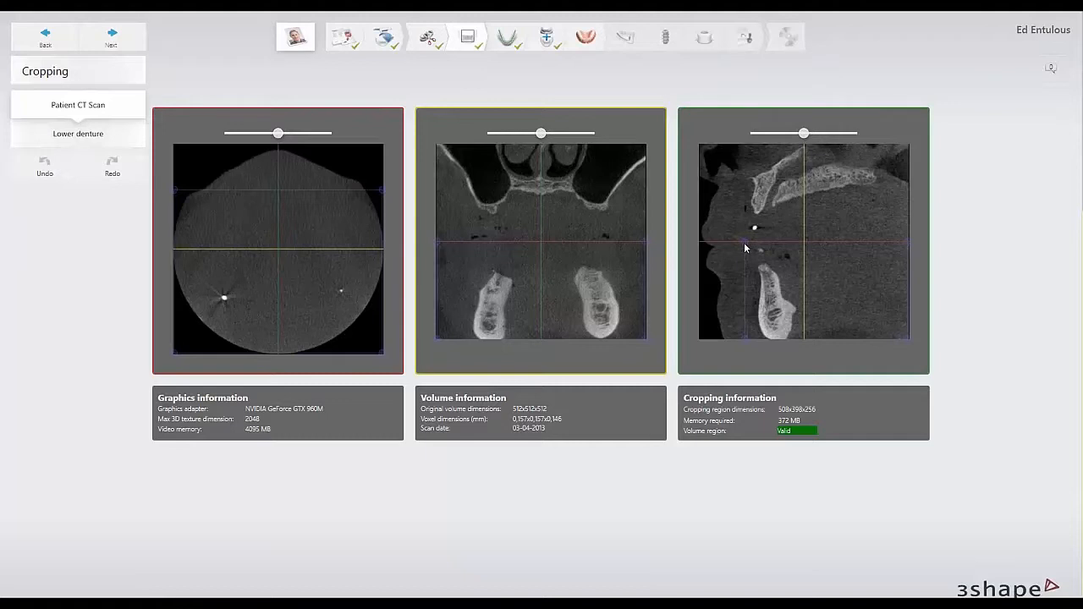
Adjust the front upper corner of the patient CT scan's cropping region and review the cropping slices of the lower denture.
mouse_move(743, 239)
left_mouse_down()
mouse_move(713, 184)
mouse_move(746, 242)
left_mouse_up()
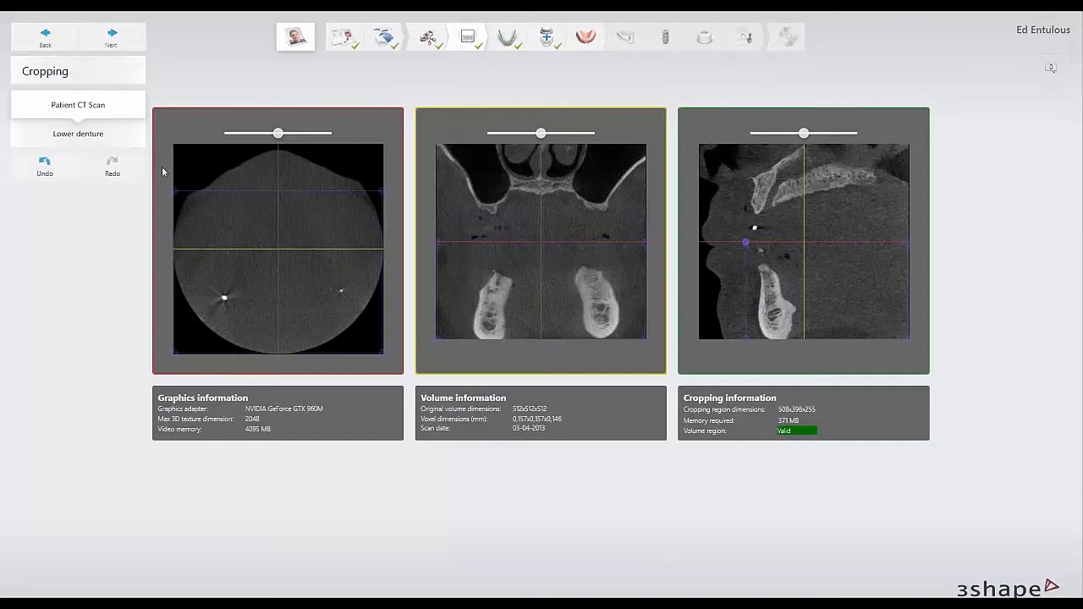
left_click(107, 138)
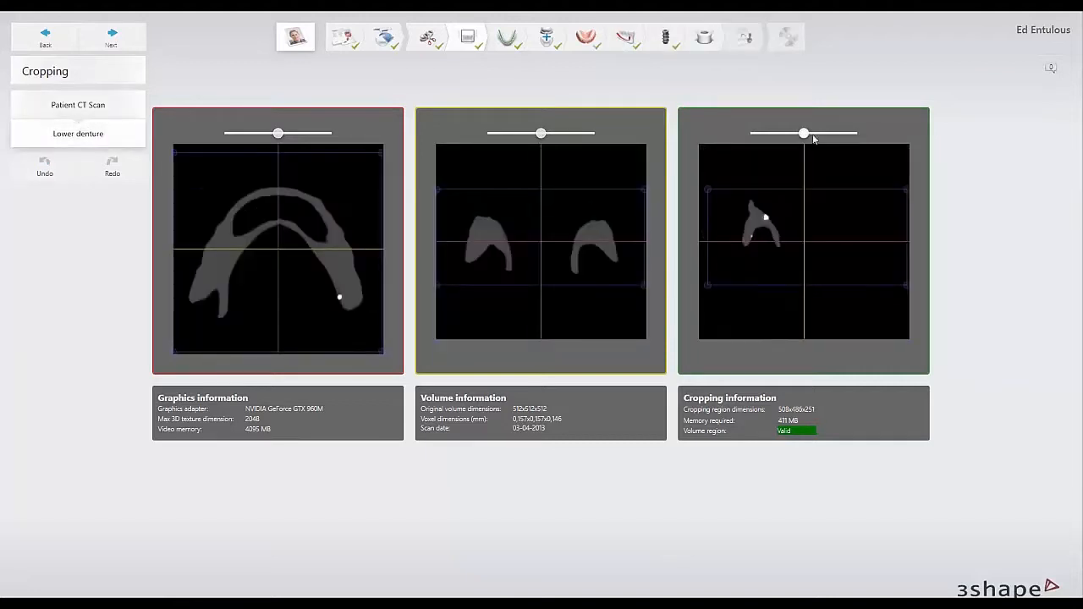
mouse_move(811, 135)
left_mouse_down()
mouse_move(835, 140)
mouse_move(819, 138)
left_mouse_up()
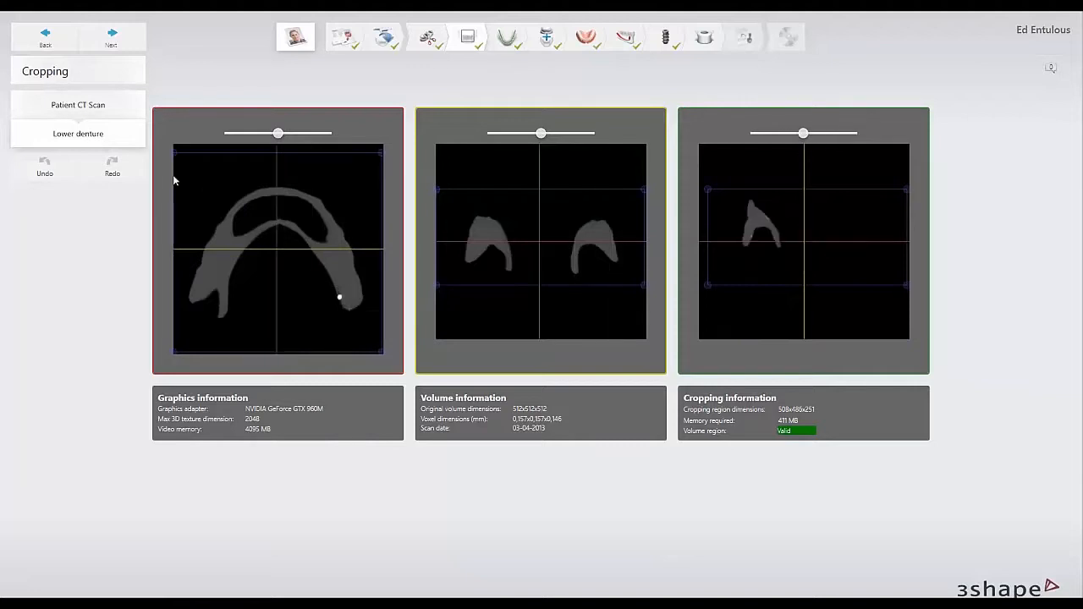
left_click(83, 112)
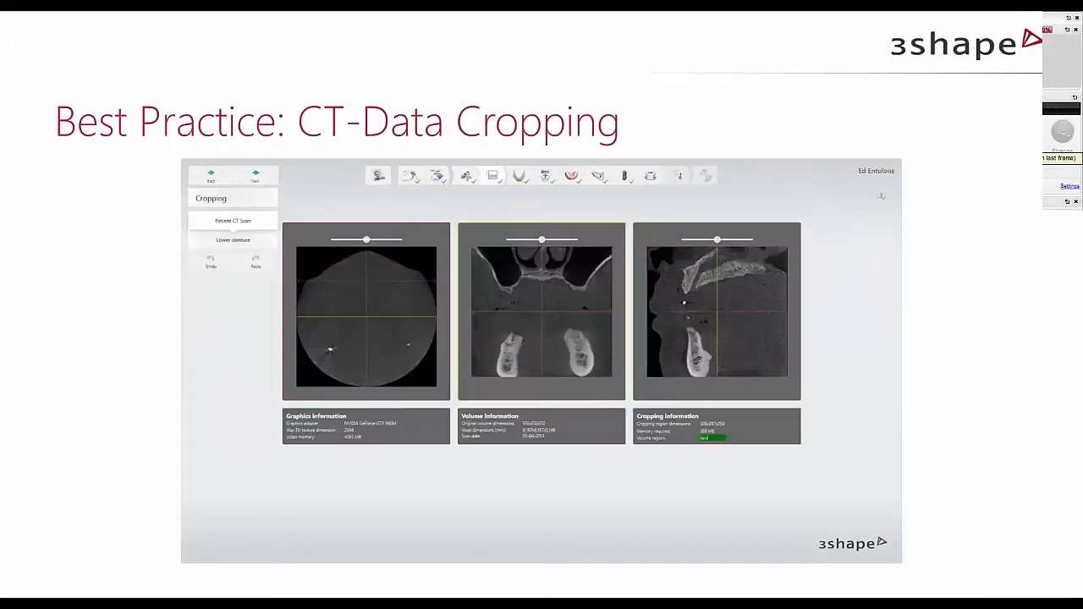
Advance the PowerPoint slide show to the CT-Scan alignment slide, and switch back to Implant Studio's Scan alignment stage.
left_click(994, 235)
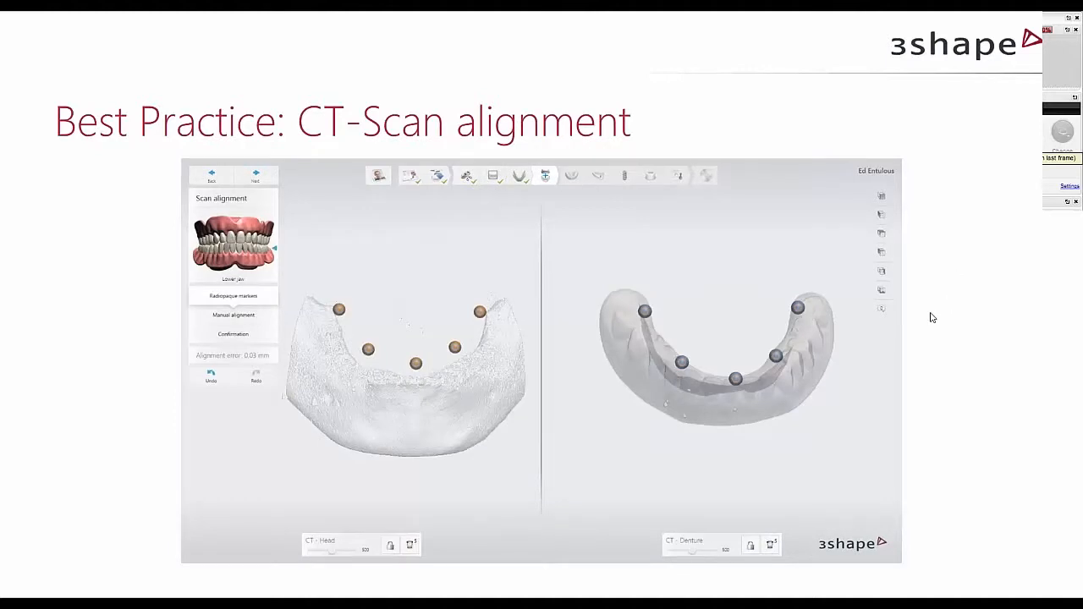
key("alt+Tab")
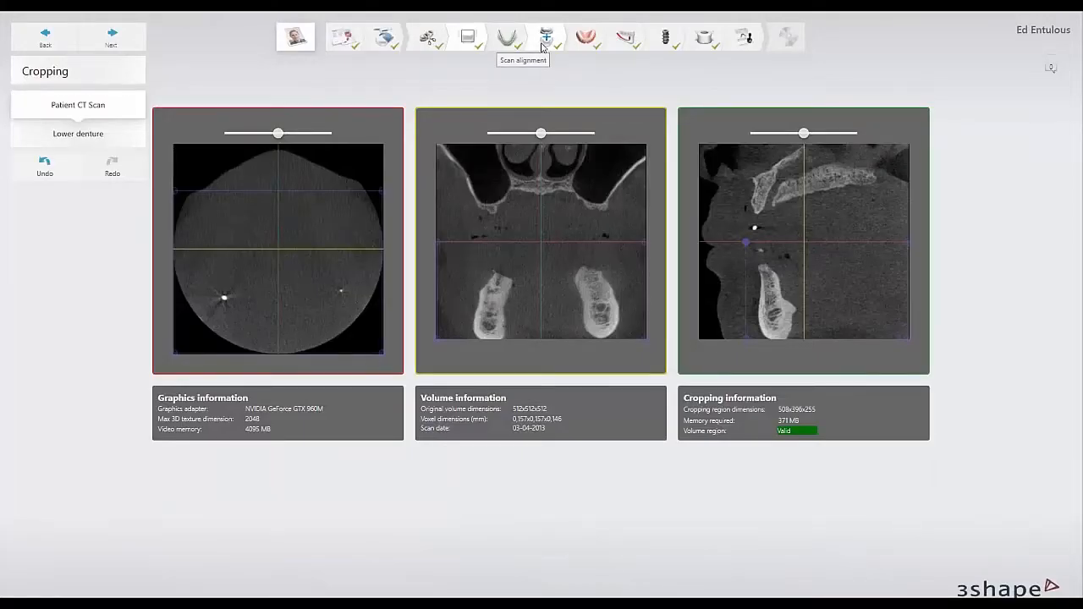
left_click(546, 37)
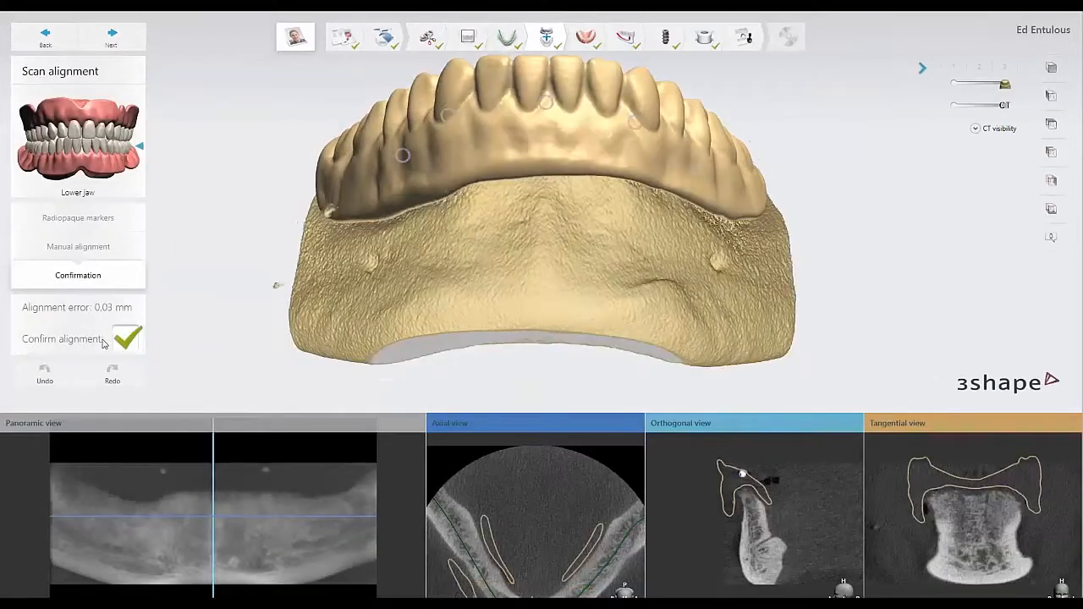
Return to the radiopaque markers alignment and compare the five markers on the lower jaw's head and denture CT scans.
left_click(116, 220)
scroll(296, 311, "down", 2)
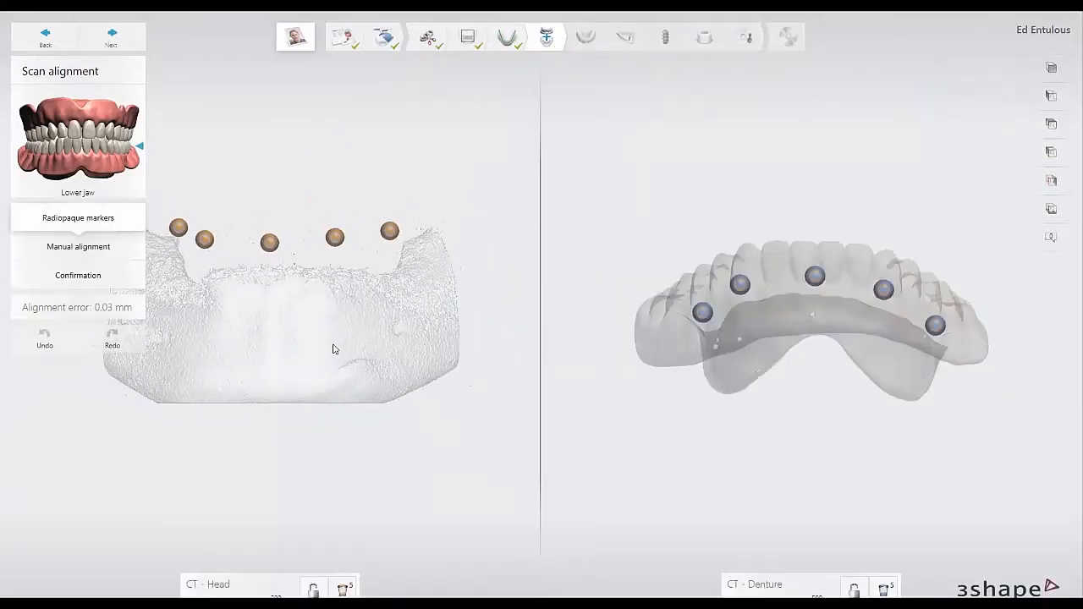
middle_click_drag(334, 348, 388, 371)
right_click_drag(784, 231, 749, 298)
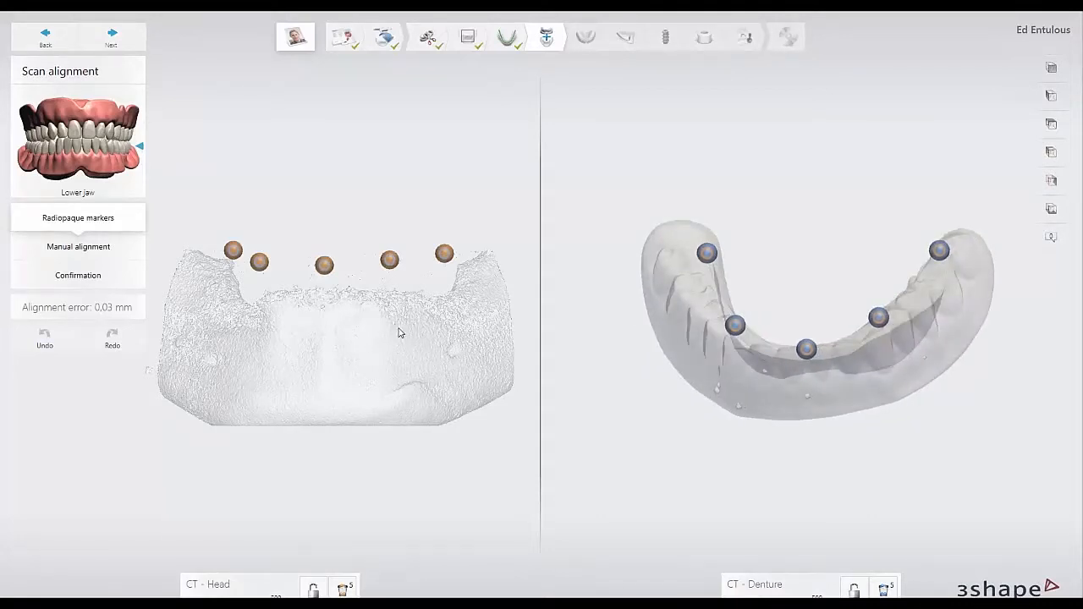
right_click_drag(367, 330, 369, 352)
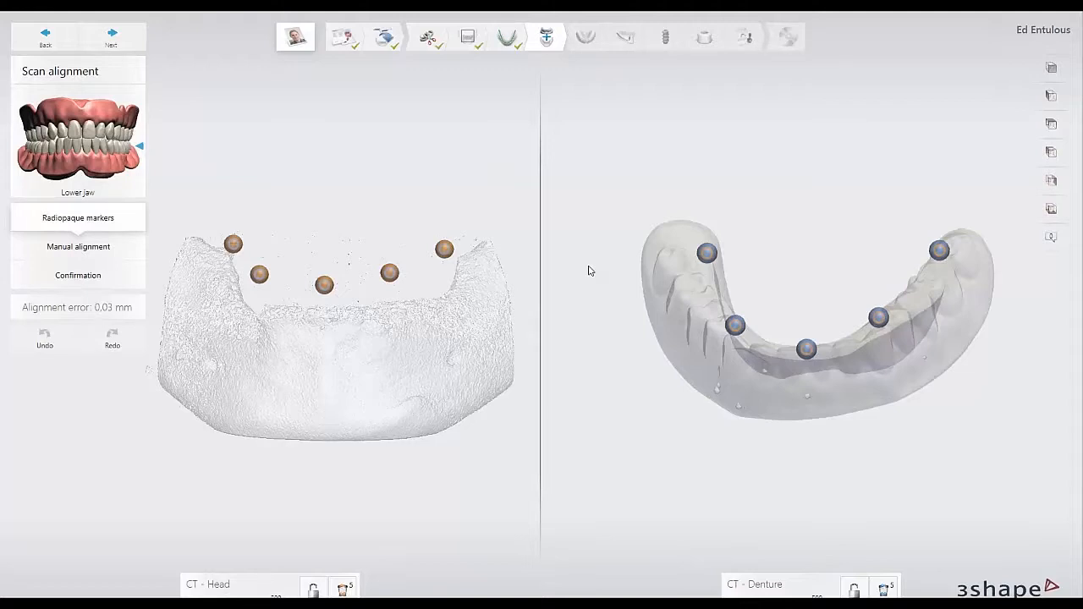
mouse_move(384, 346)
right_mouse_down()
mouse_move(389, 357)
mouse_move(380, 351)
right_mouse_up()
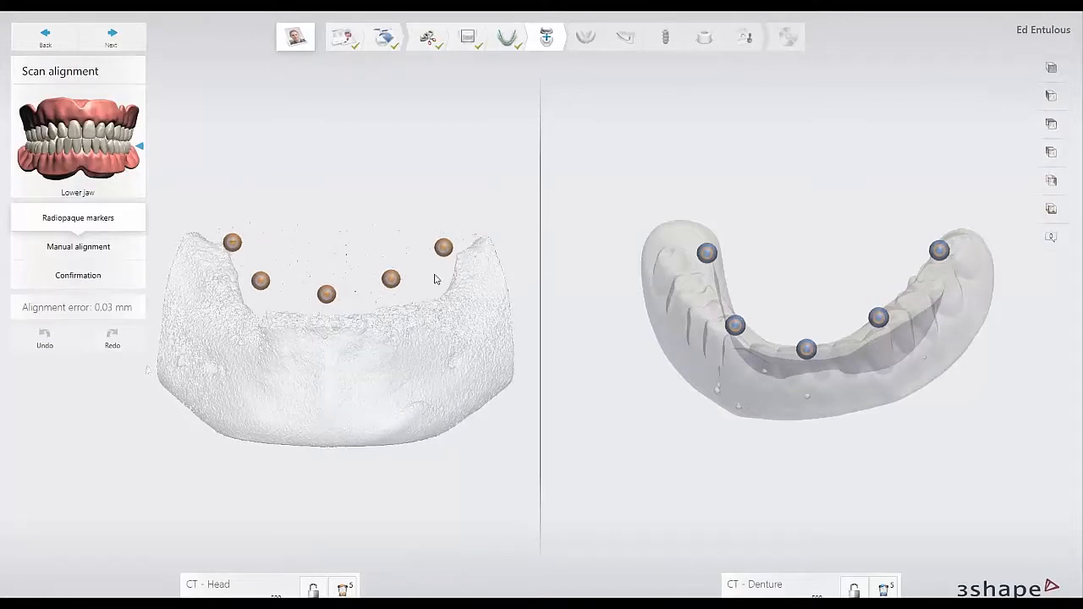
Remove the rightmost radiopaque marker from the head CT scan and place it again, repeating this once more.
scroll(446, 249, "up", 6)
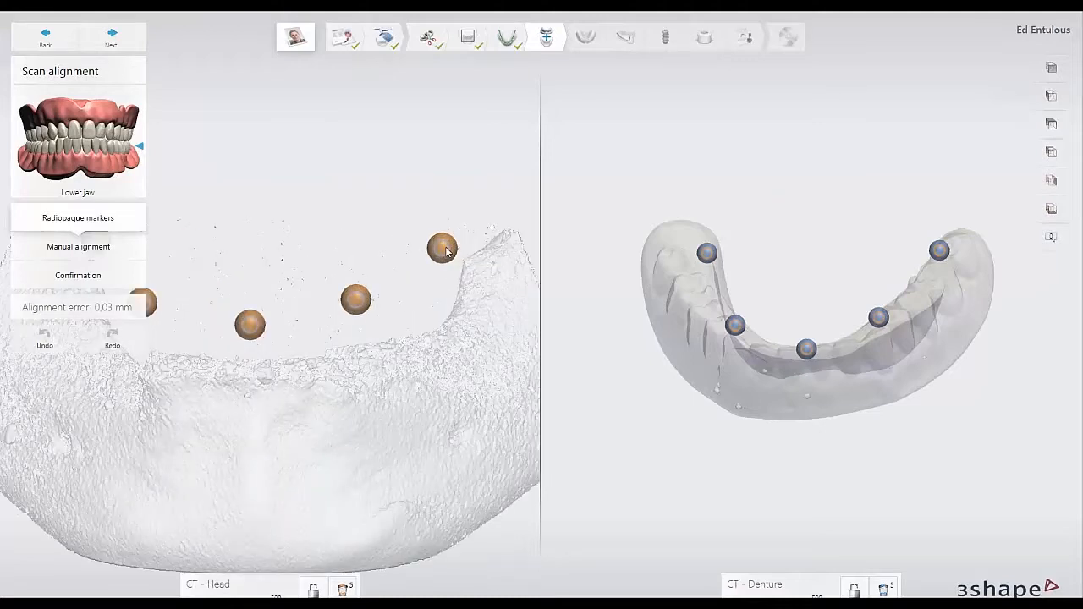
left_click(438, 289)
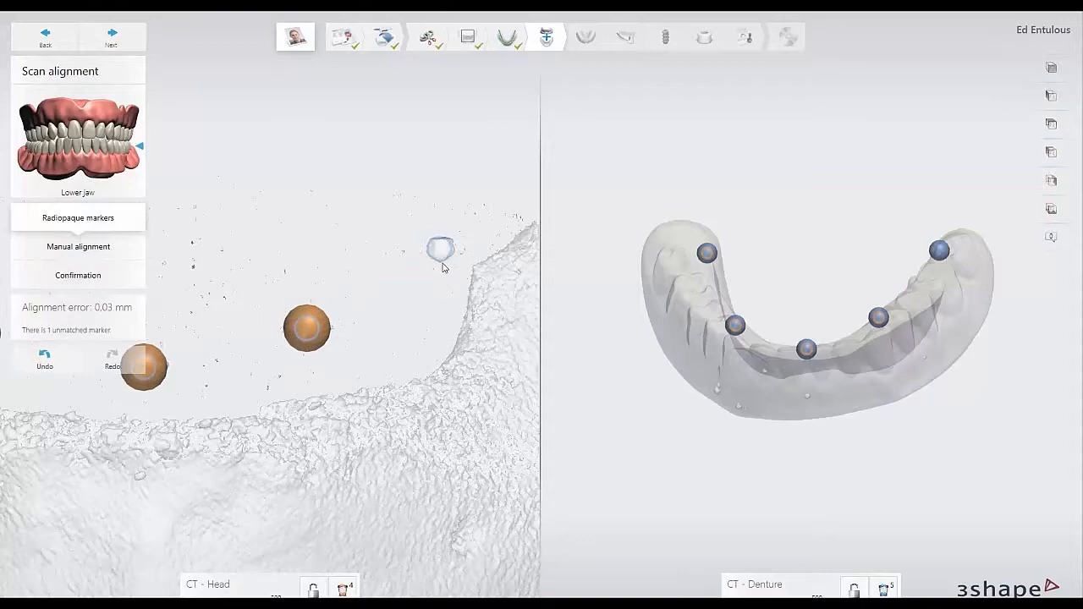
left_click(438, 256)
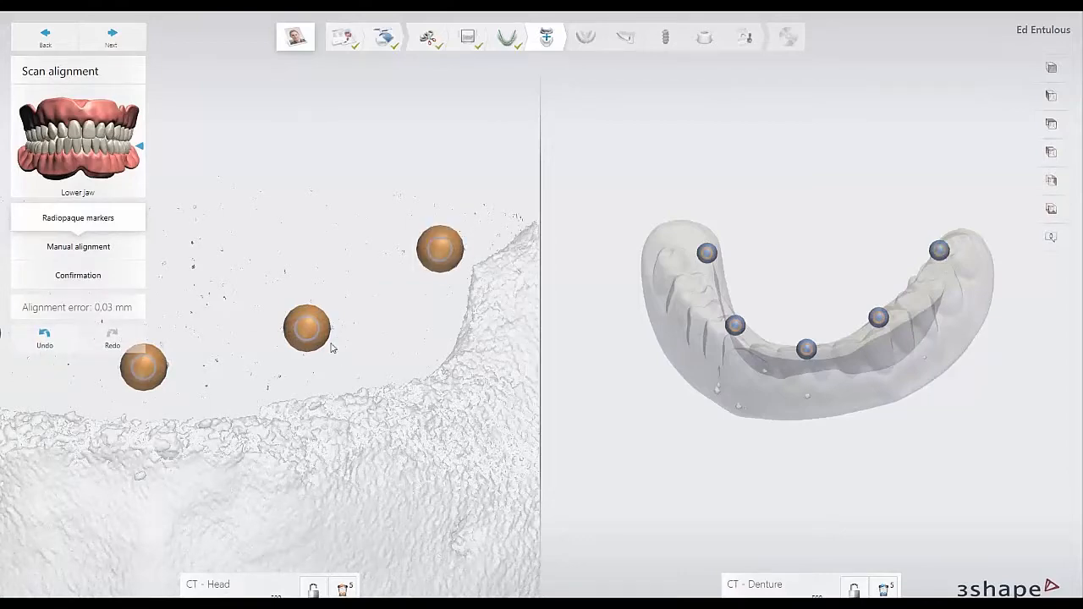
scroll(333, 352, "down", 6)
middle_click_drag(391, 380, 407, 372)
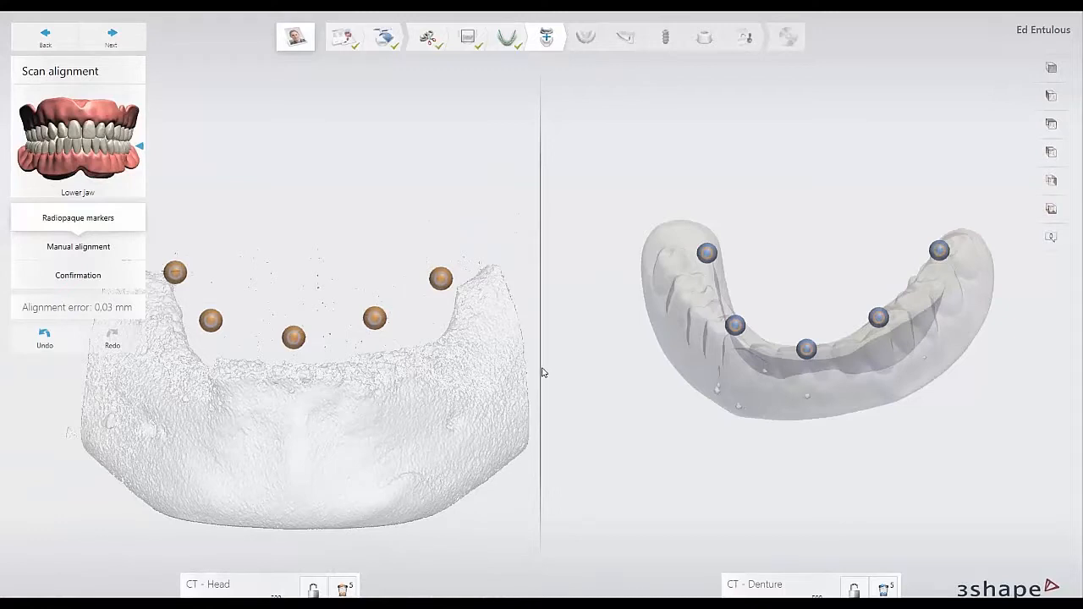
left_click(441, 278)
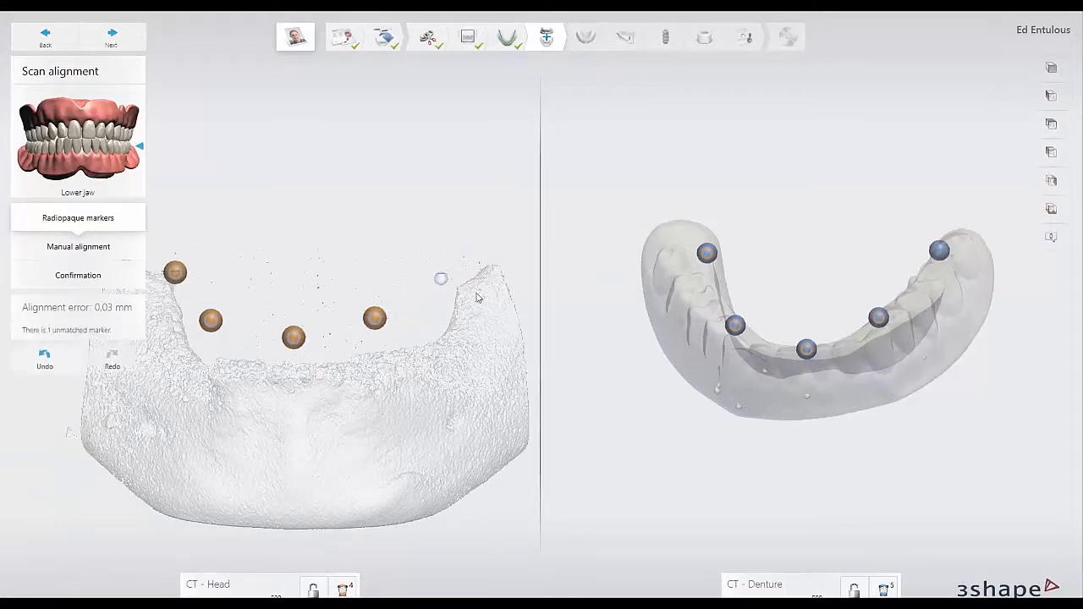
left_click(441, 279)
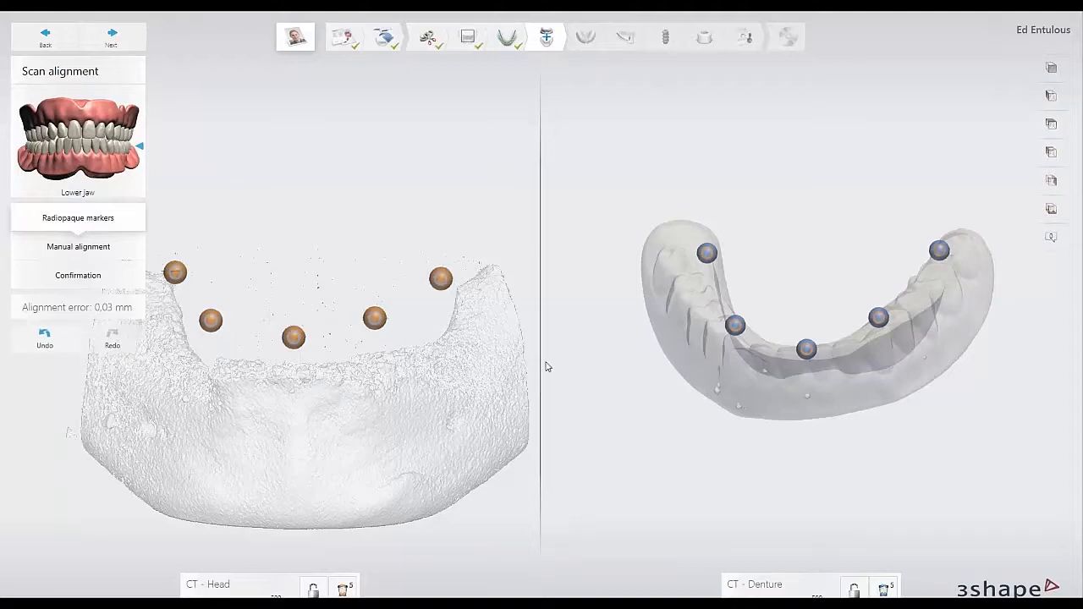
Advance the lower jaw's scan alignment to its confirmation, and show the PowerPoint slide on placing implants and anchor pins.
left_click(119, 39)
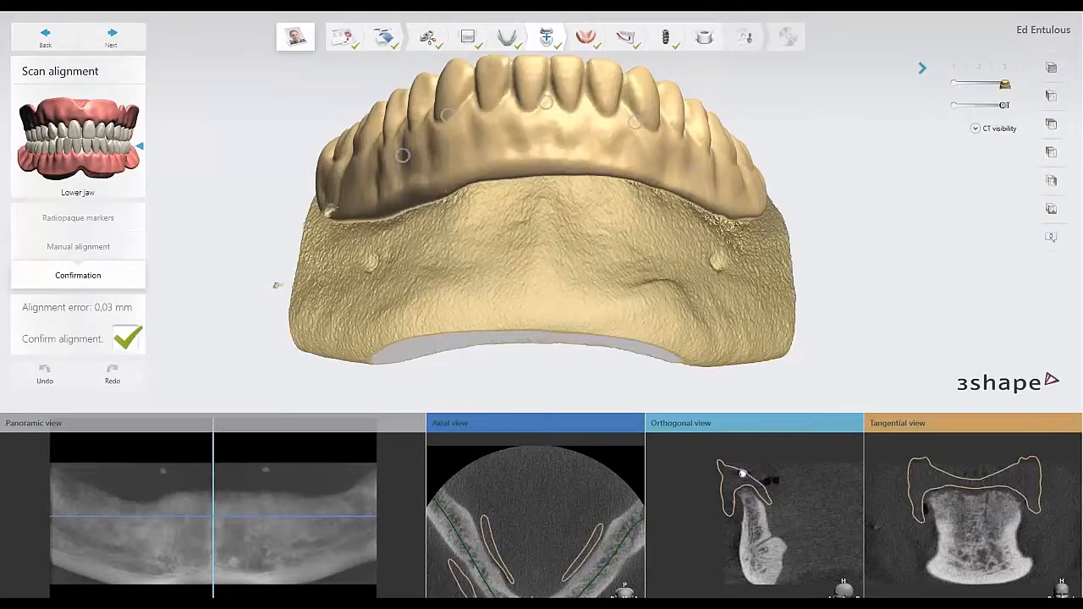
key("alt+Tab")
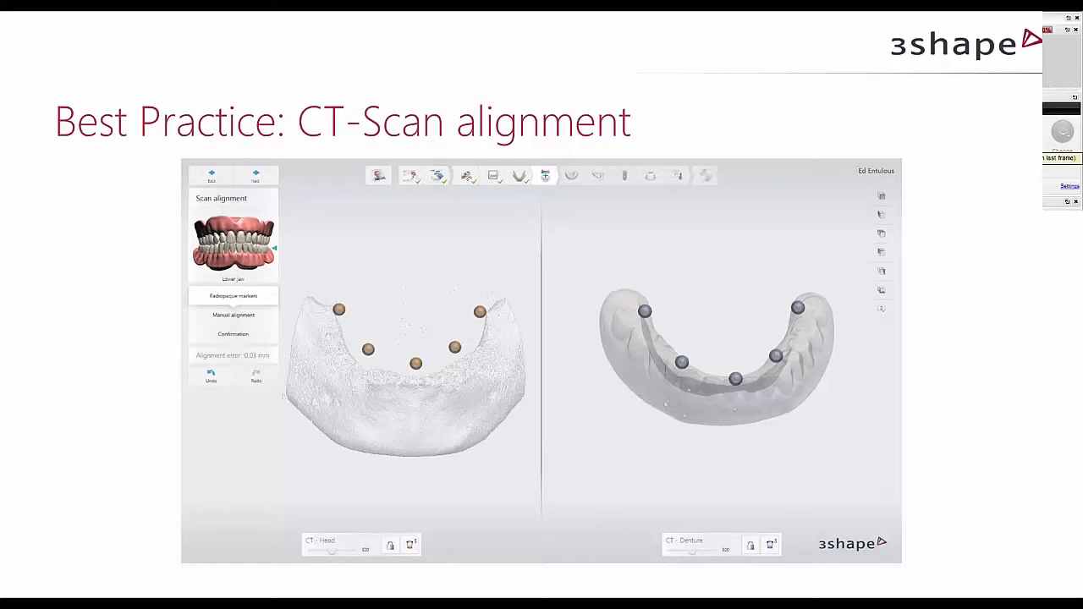
key("Right")
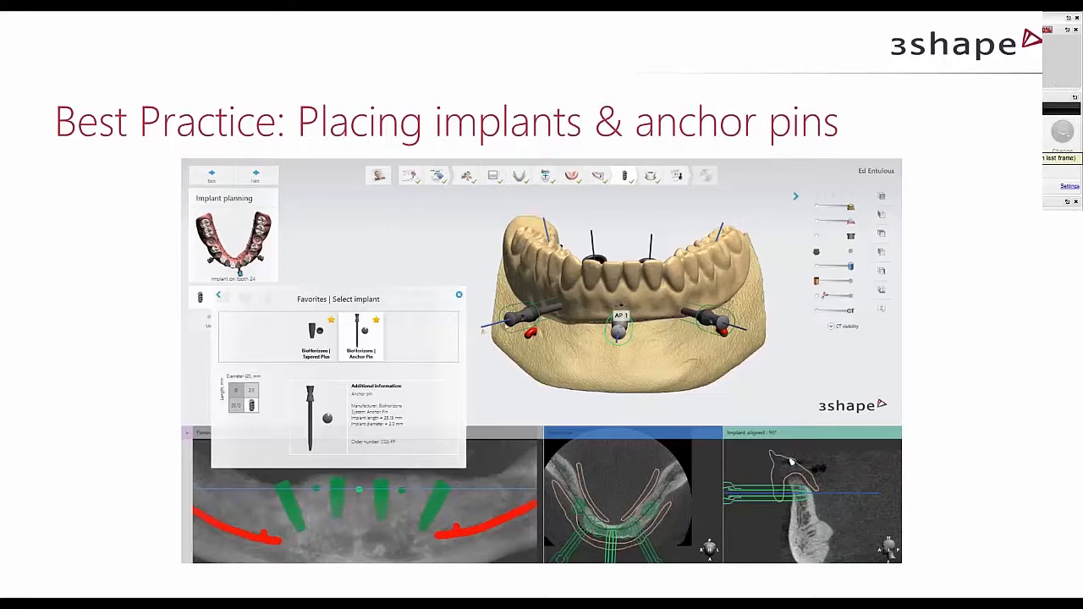
Return to Implant Studio's Implant planning stage and make the denture and the jaw bone from the CT scan semi-transparent.
key("alt+Tab")
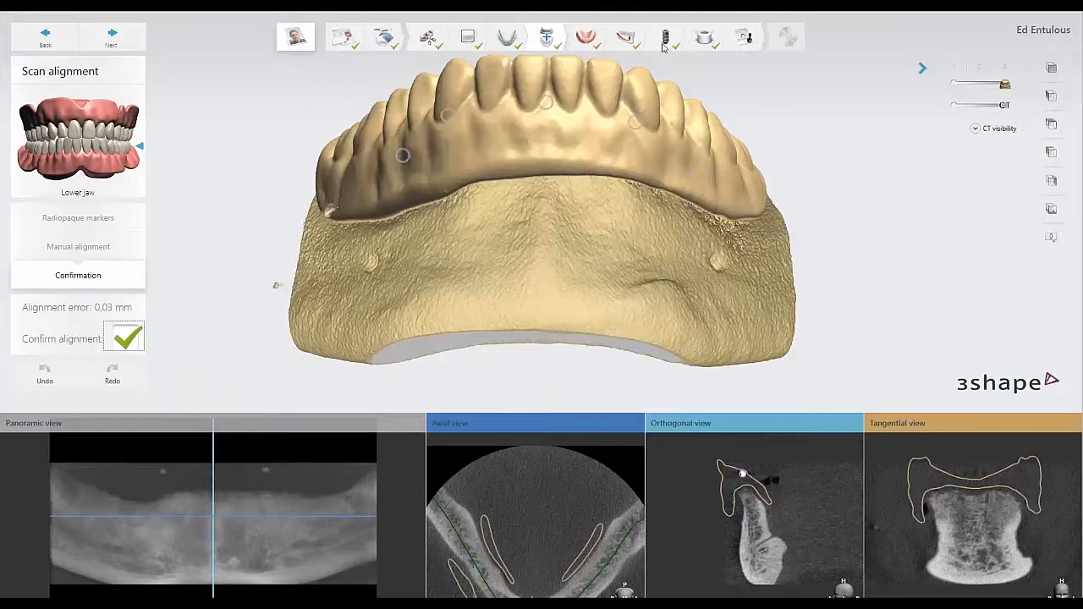
left_click(665, 42)
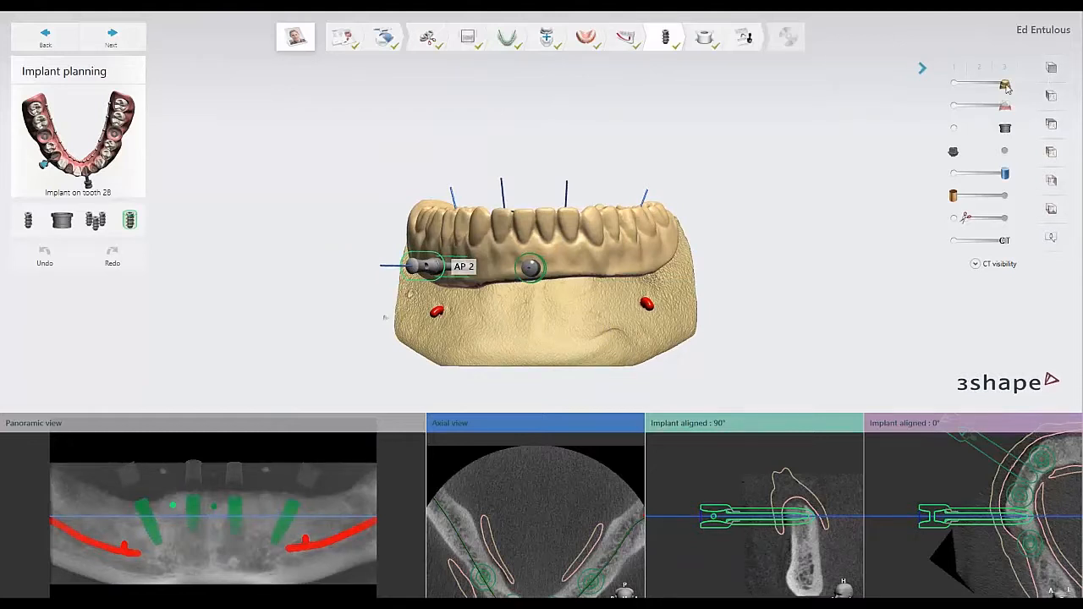
mouse_move(1004, 84)
left_mouse_down()
mouse_move(990, 84)
mouse_move(981, 117)
left_mouse_up()
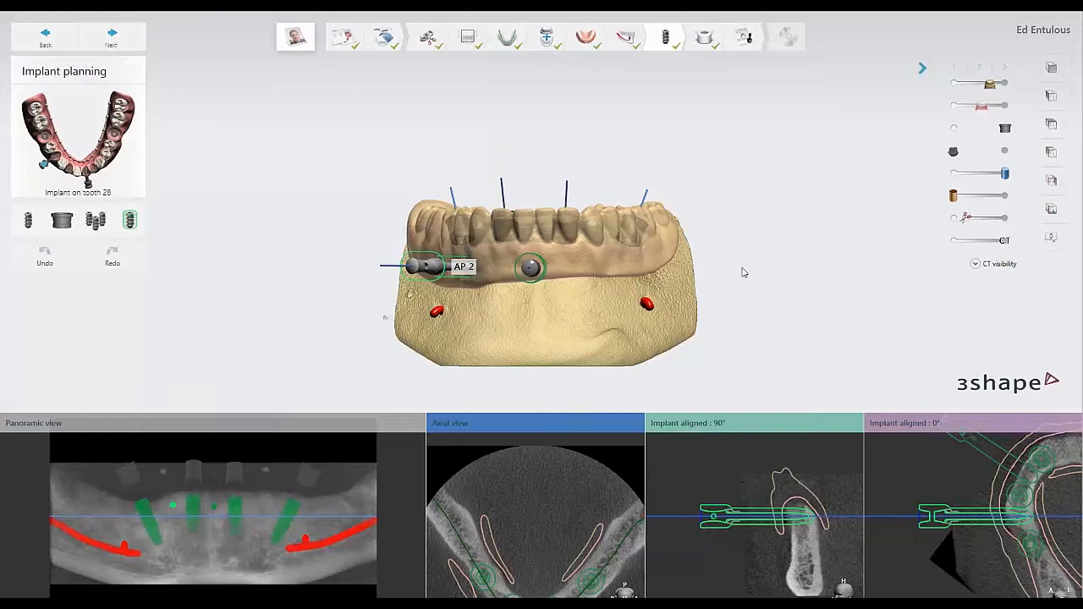
right_click_drag(742, 272, 706, 291)
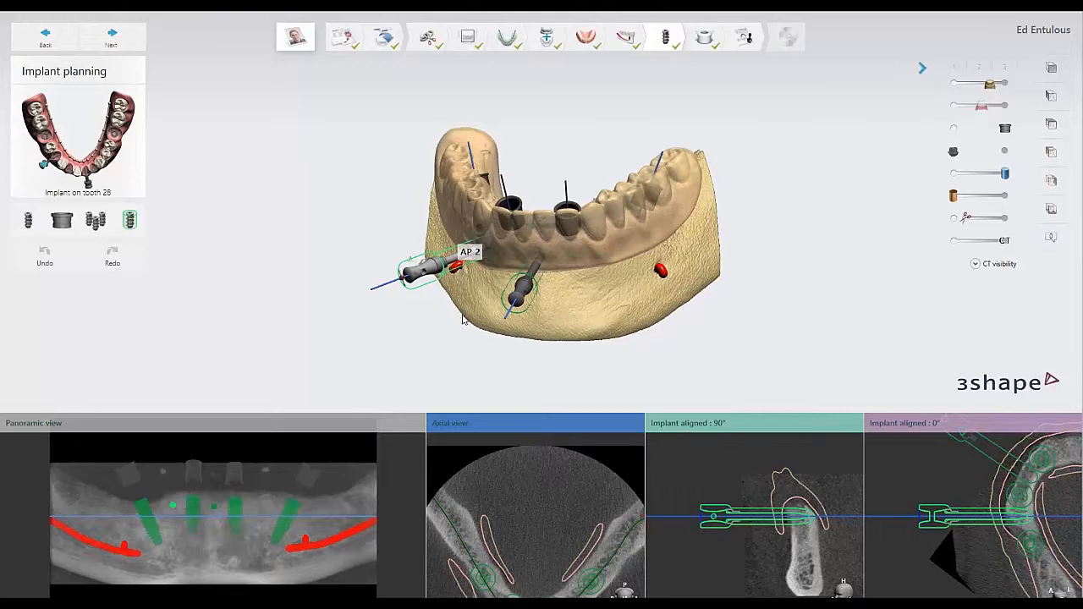
scroll(490, 315, "up", 1)
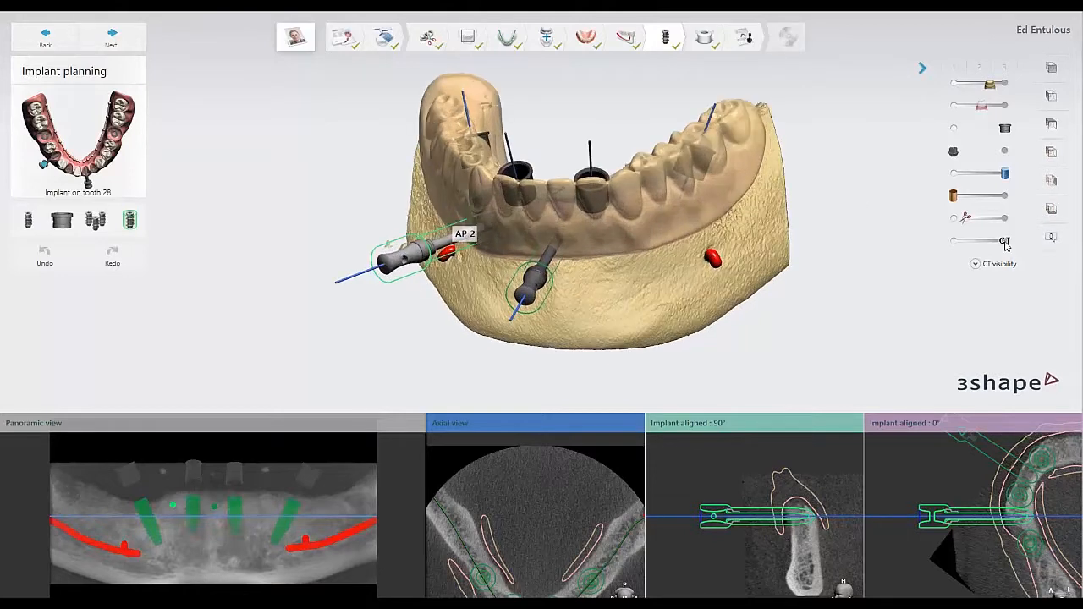
left_click_drag(1005, 242, 984, 241)
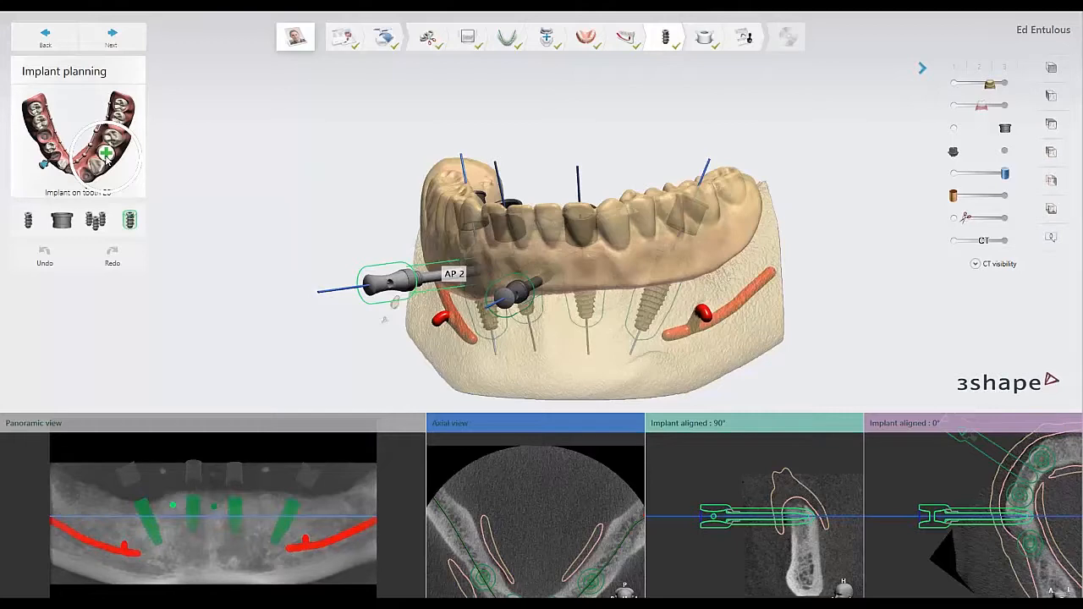
Add an anchor pin at tooth 21, choosing the BioHorizons Anchor Pin with 2.0 mm diameter and 25.13 mm length.
left_click(105, 154)
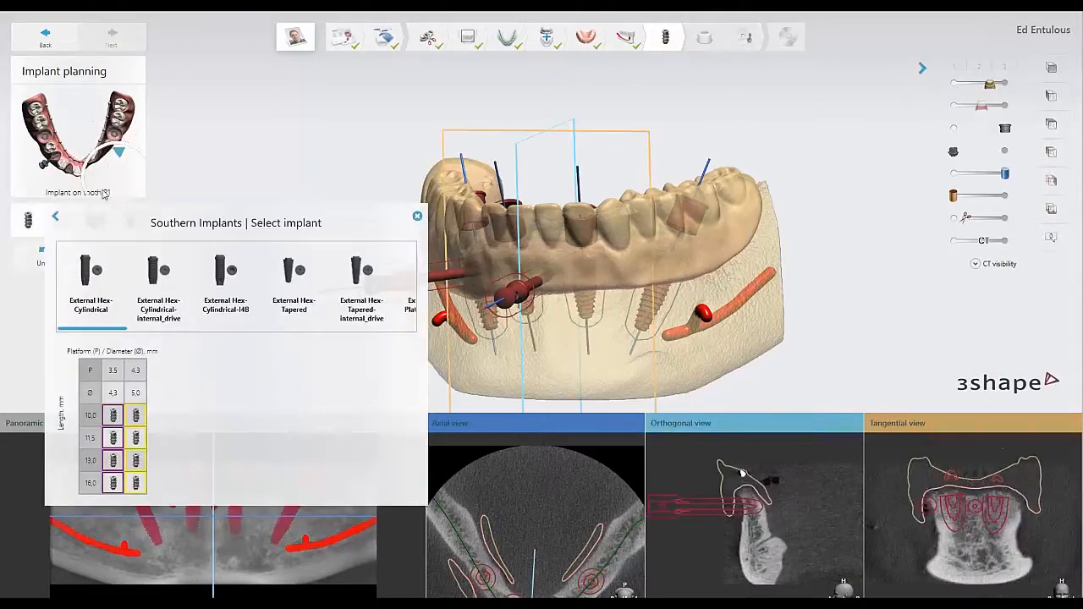
left_click(55, 220)
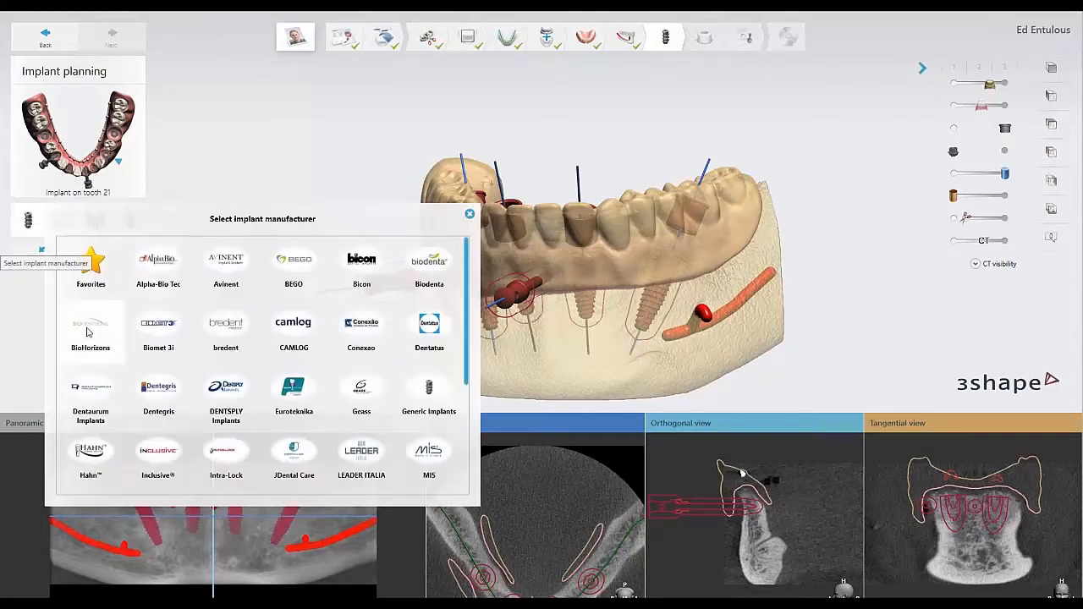
left_click(86, 332)
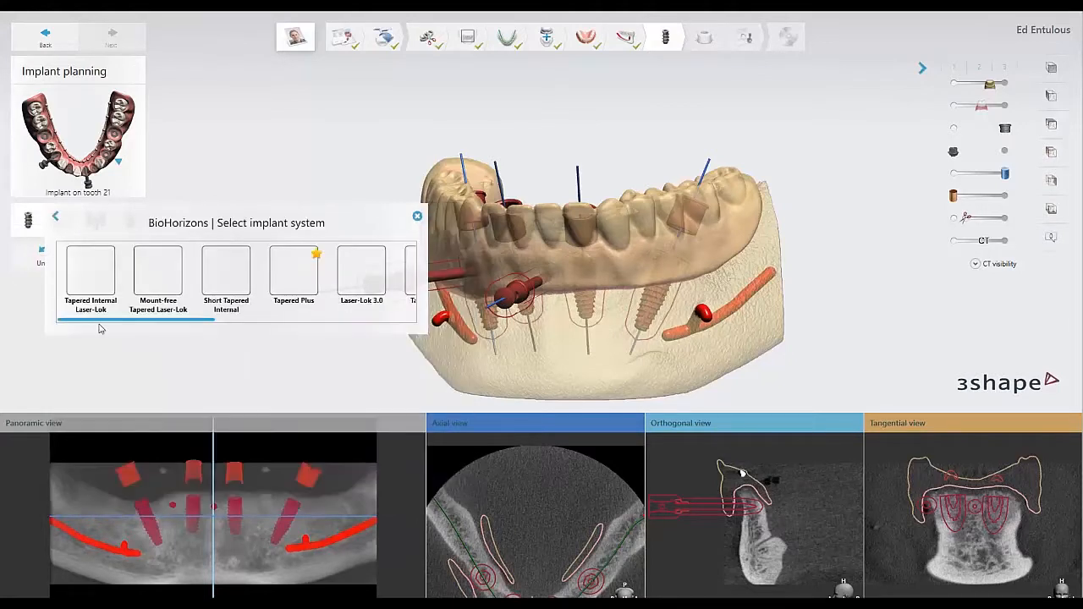
scroll(201, 338, "right", 1)
scroll(201, 338, "right", 8)
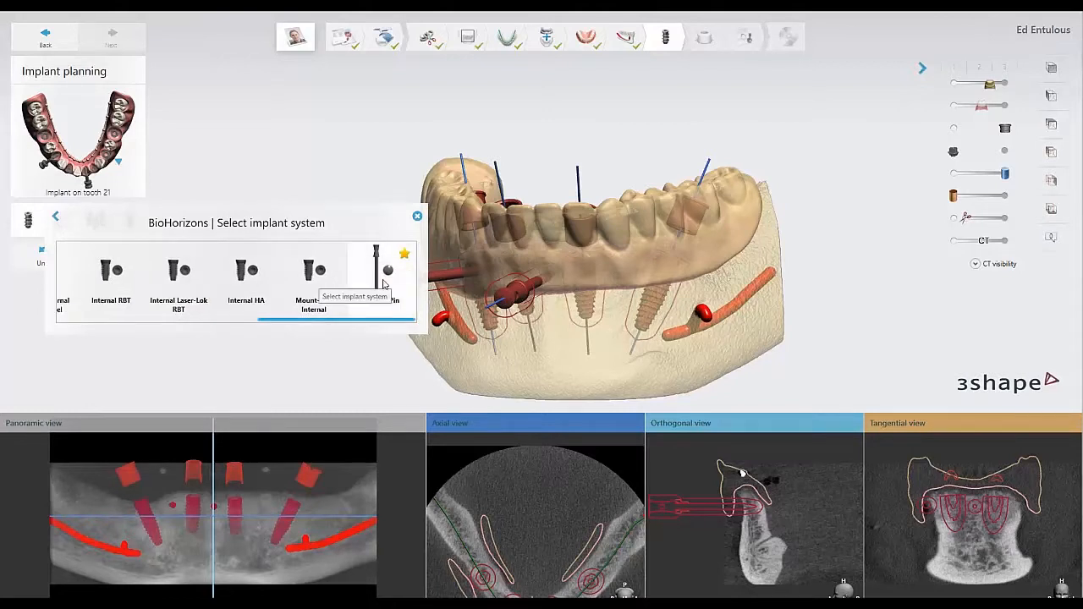
left_click(383, 284)
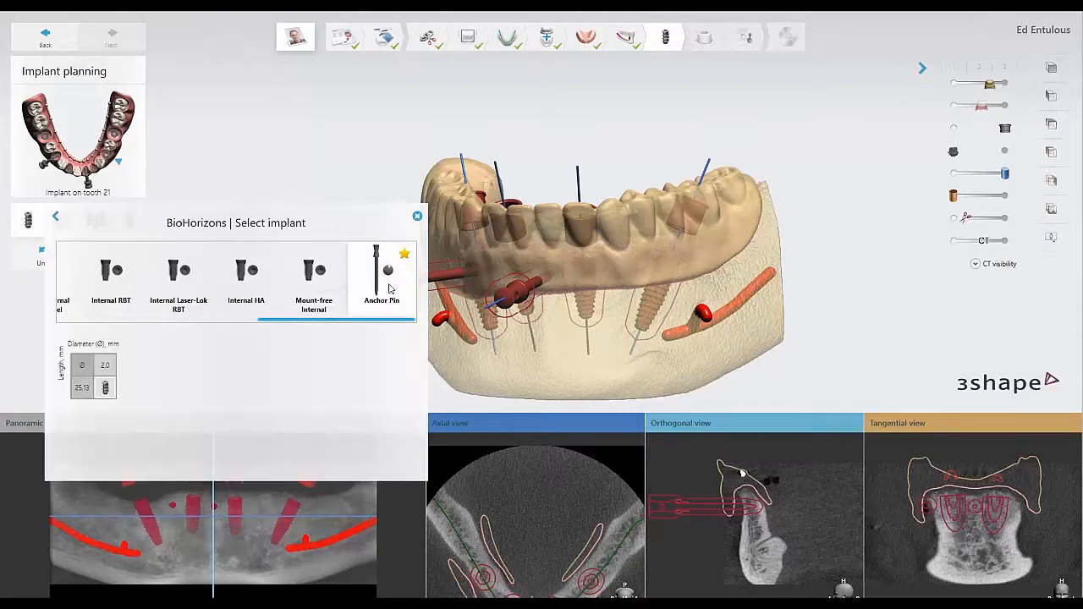
left_click(105, 388)
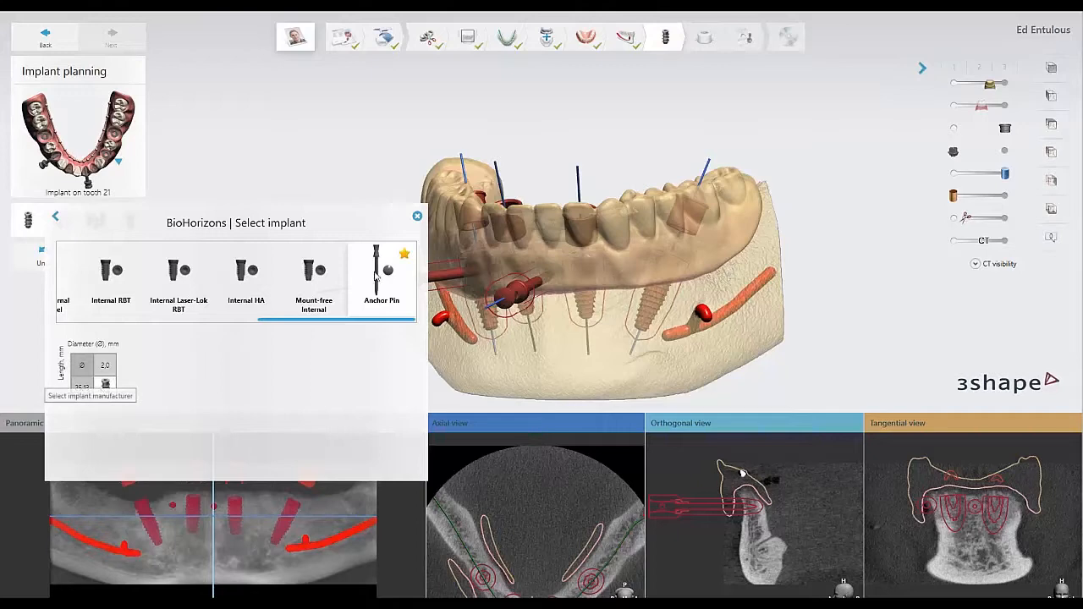
left_click(417, 216)
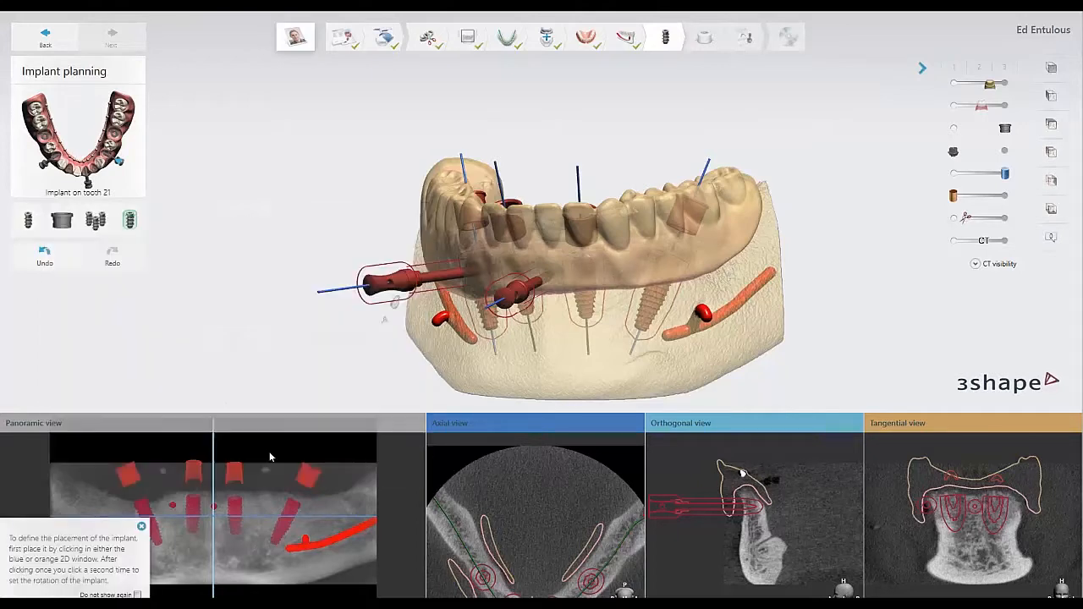
Place the new anchor pin horizontally through the jaw bone between the two implants at tooth 21, and set its rotation.
left_click(233, 523)
left_click(259, 518)
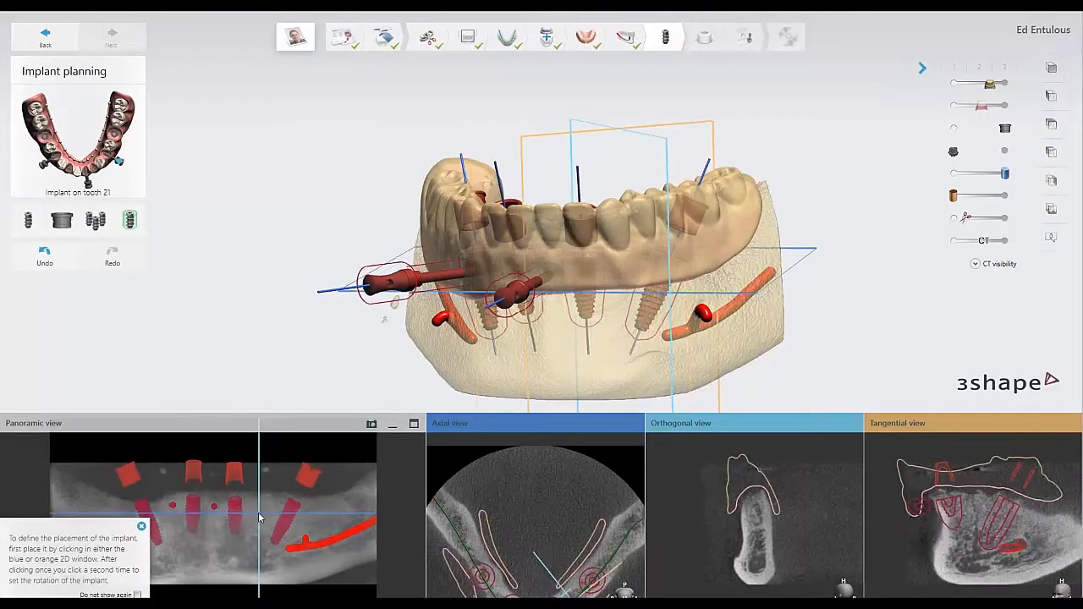
left_click(756, 510)
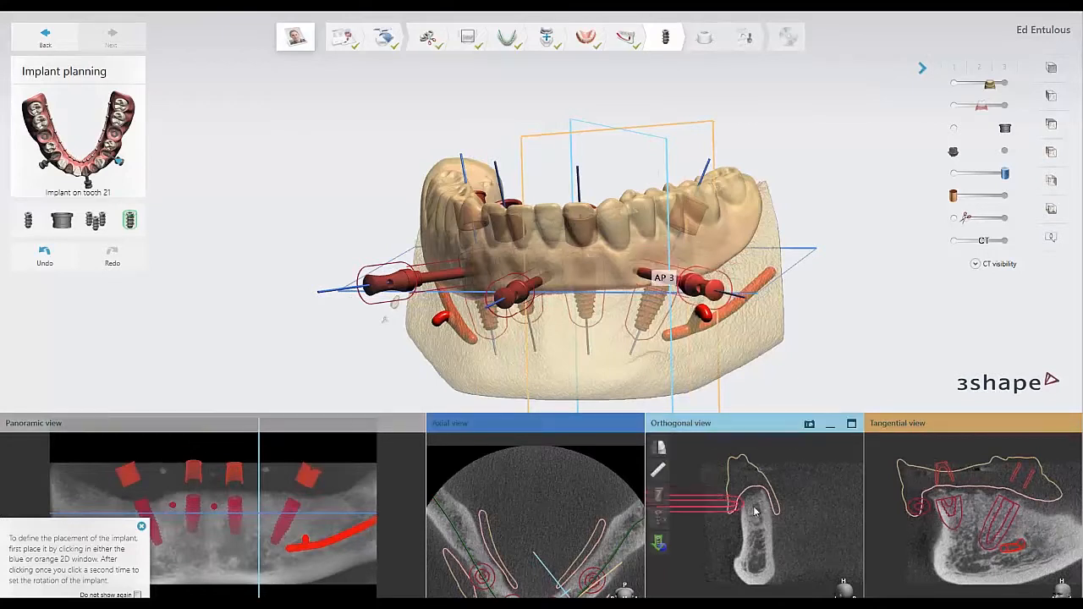
left_click(756, 510)
middle_click_drag(756, 510, 822, 500)
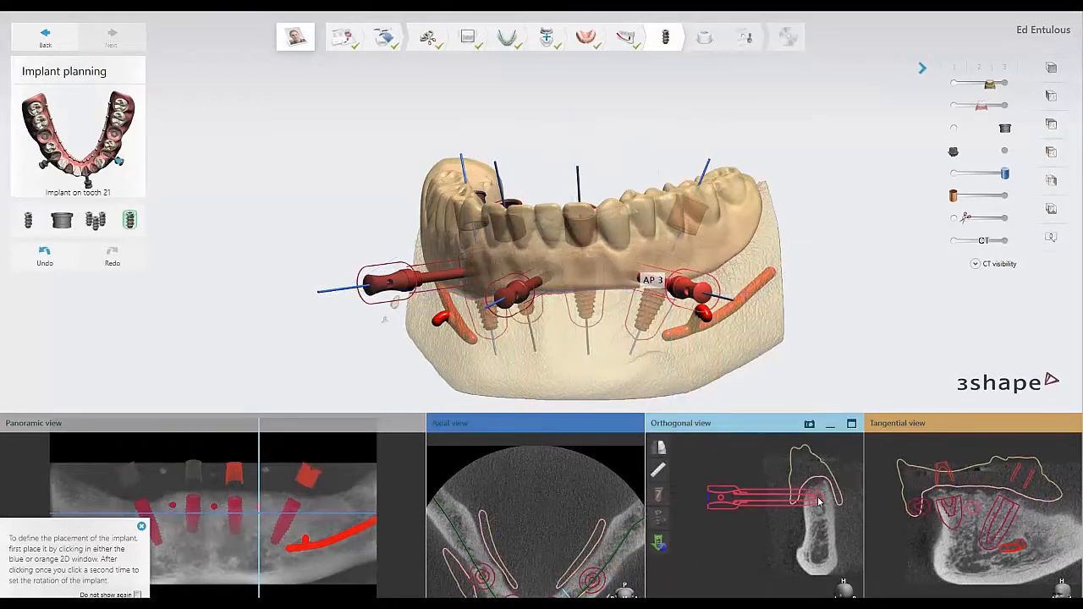
left_click_drag(825, 502, 831, 502)
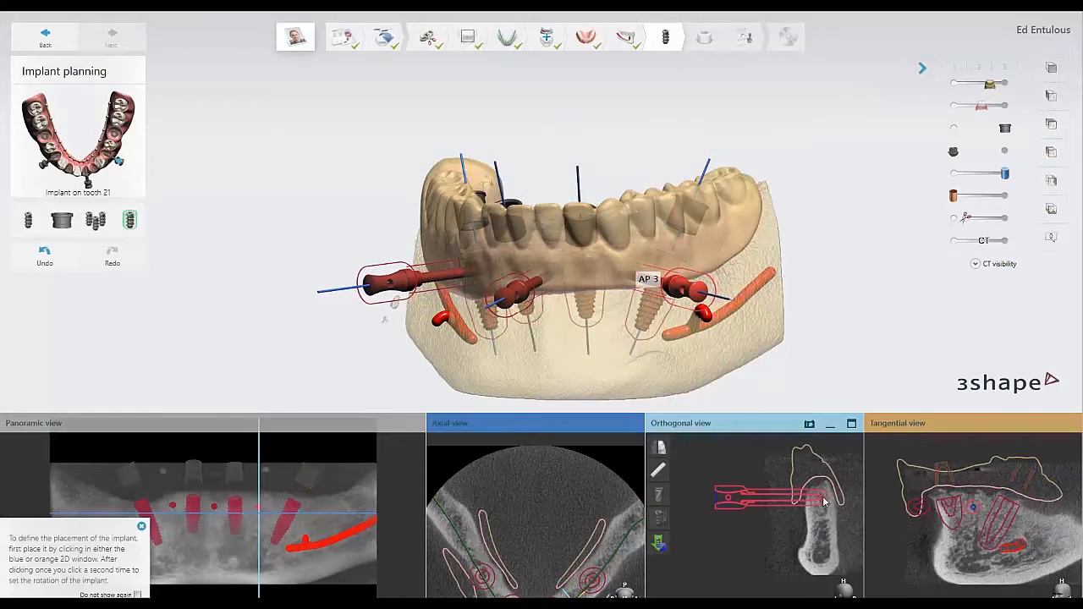
left_click(751, 493)
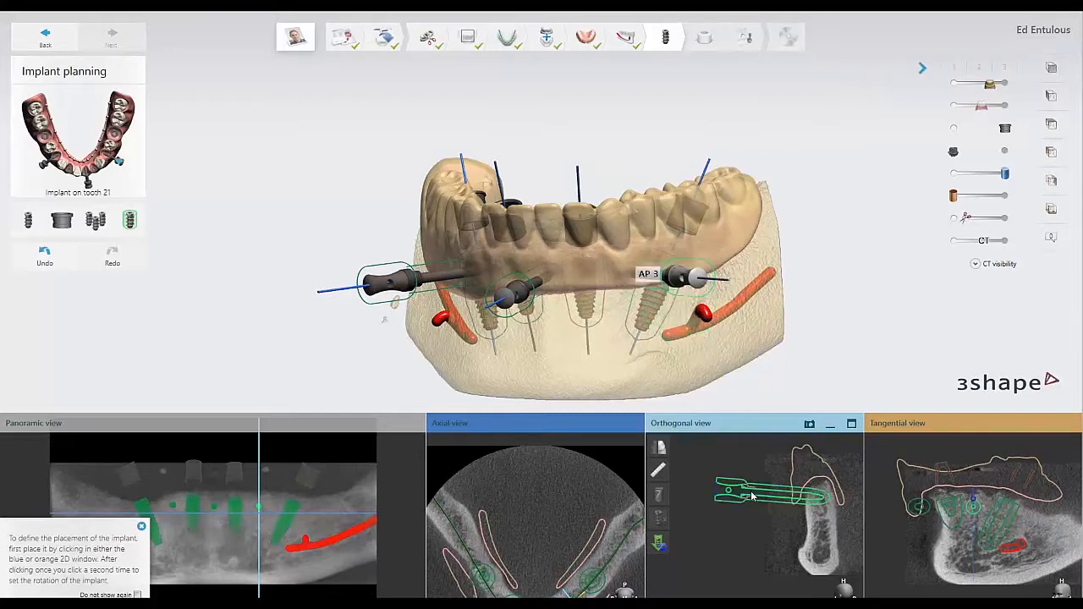
Review the BioHorizons implant systems and the Favorites list for the new anchor pin, leaving the pin's selection as it is.
left_click(28, 225)
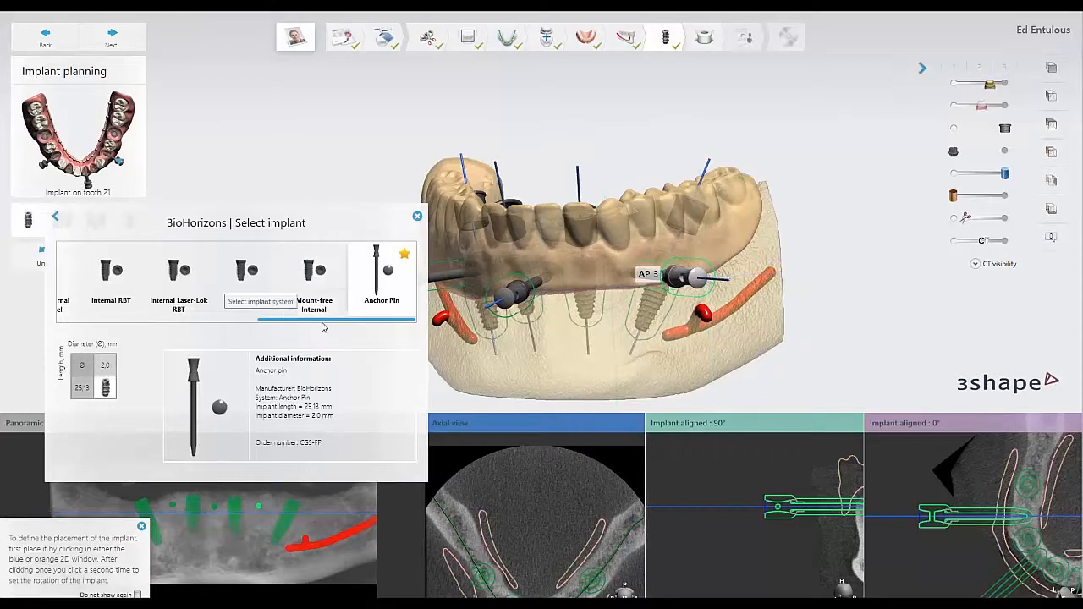
left_click_drag(314, 322, 96, 333)
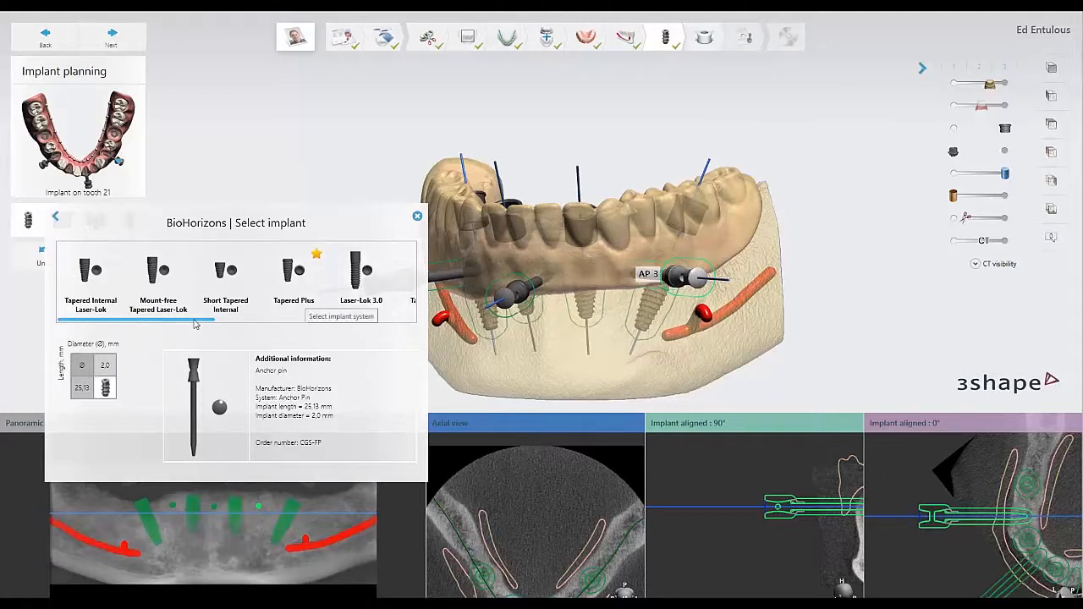
left_click_drag(214, 326, 406, 328)
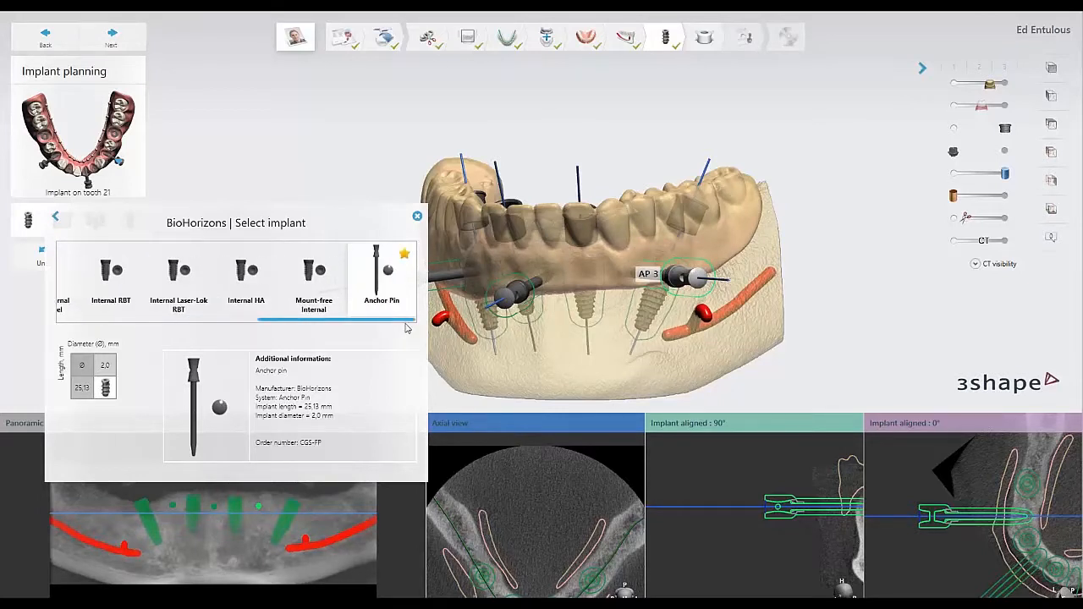
middle_click_drag(786, 477, 721, 498)
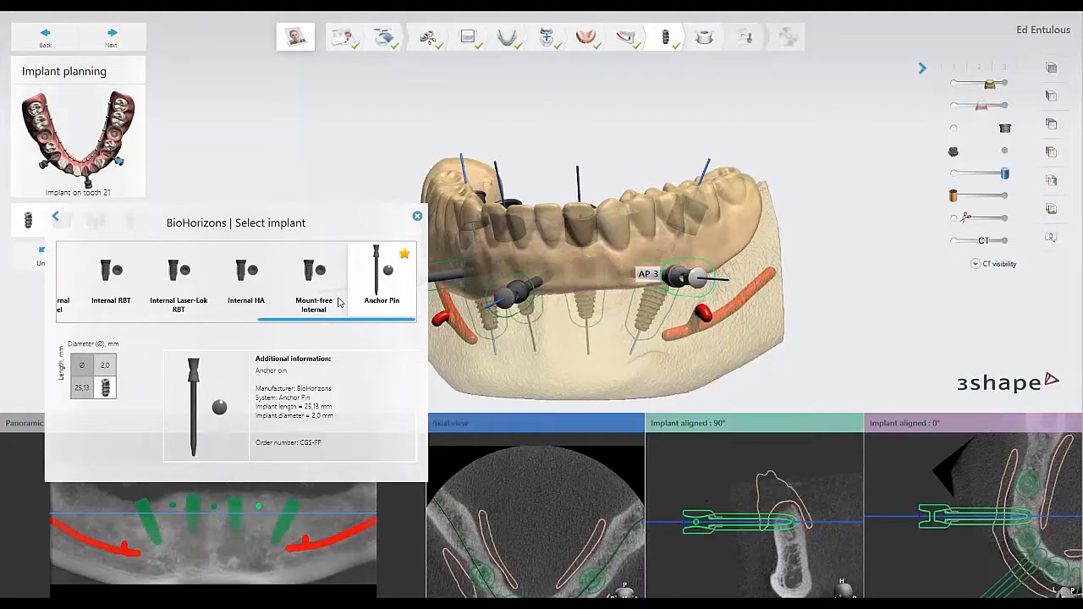
left_click_drag(306, 321, 152, 336)
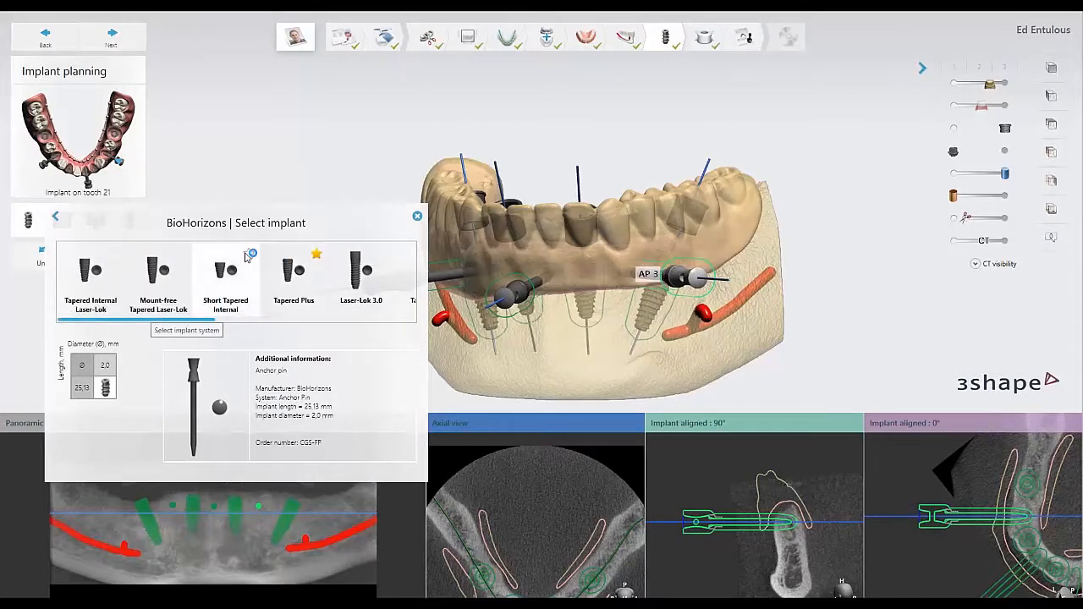
left_click(56, 220)
left_click(91, 269)
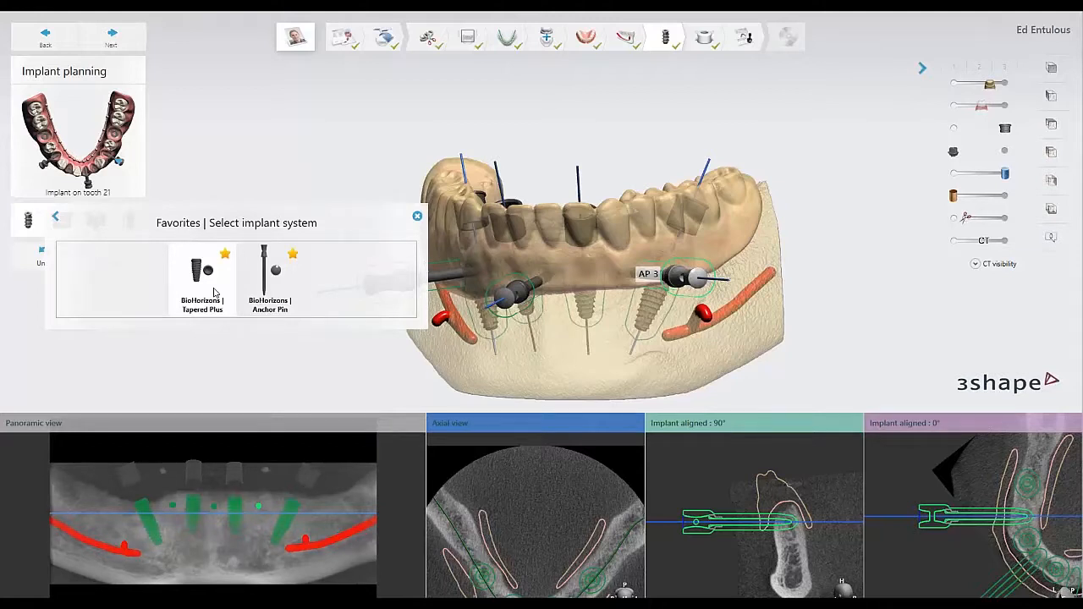
left_click(418, 219)
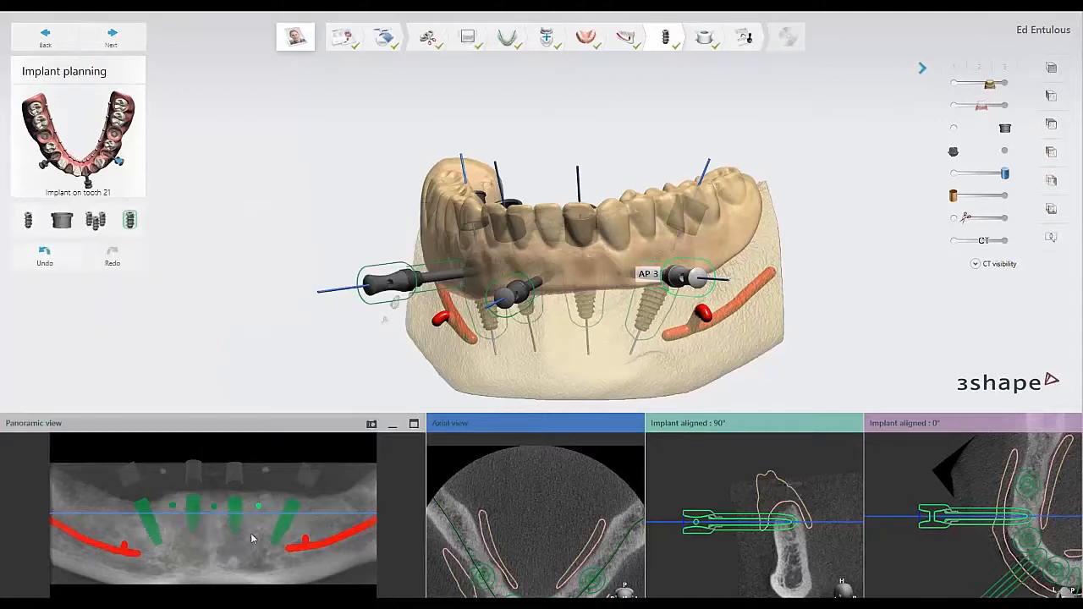
Enlarge the panoramic view around the implants, and revisit the PowerPoint slide on placing implants and anchor pins before returning to Implant Studio.
scroll(251, 533, "up", 3)
middle_click_drag(252, 535, 250, 548)
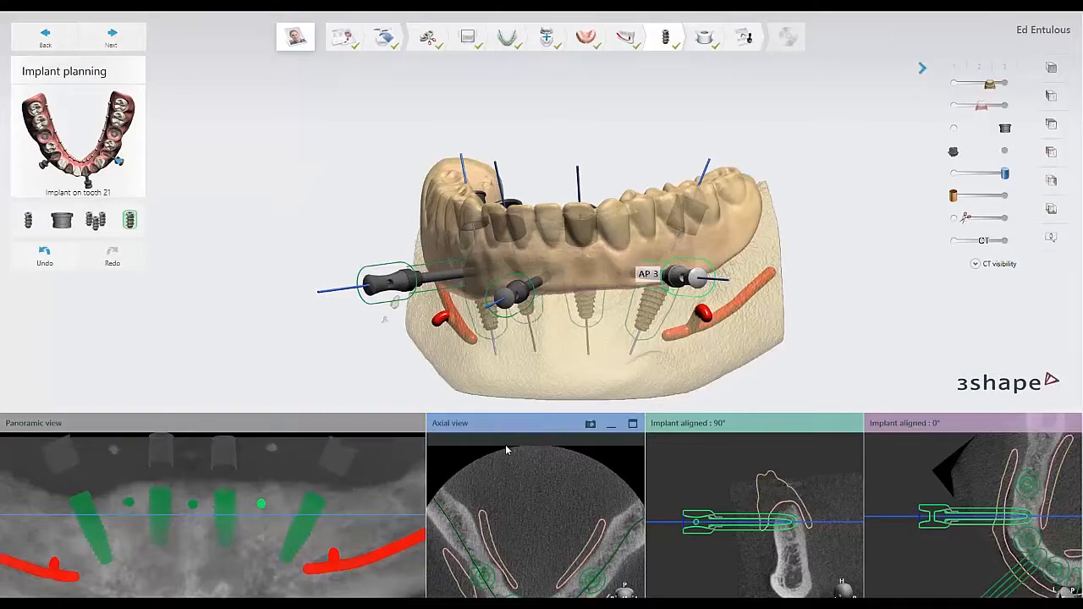
key("alt+Tab")
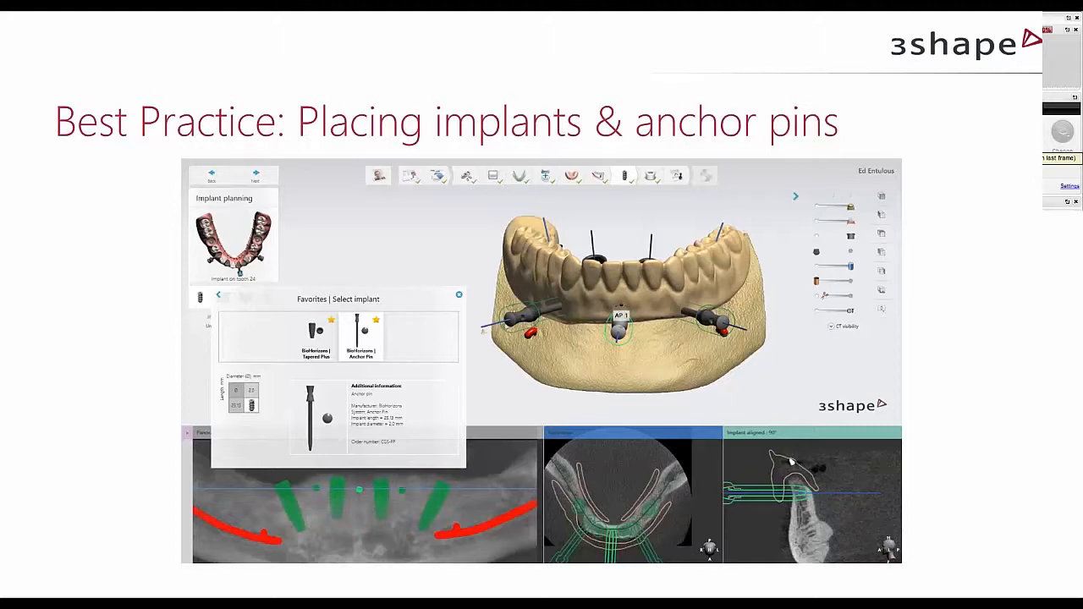
key("alt+Tab")
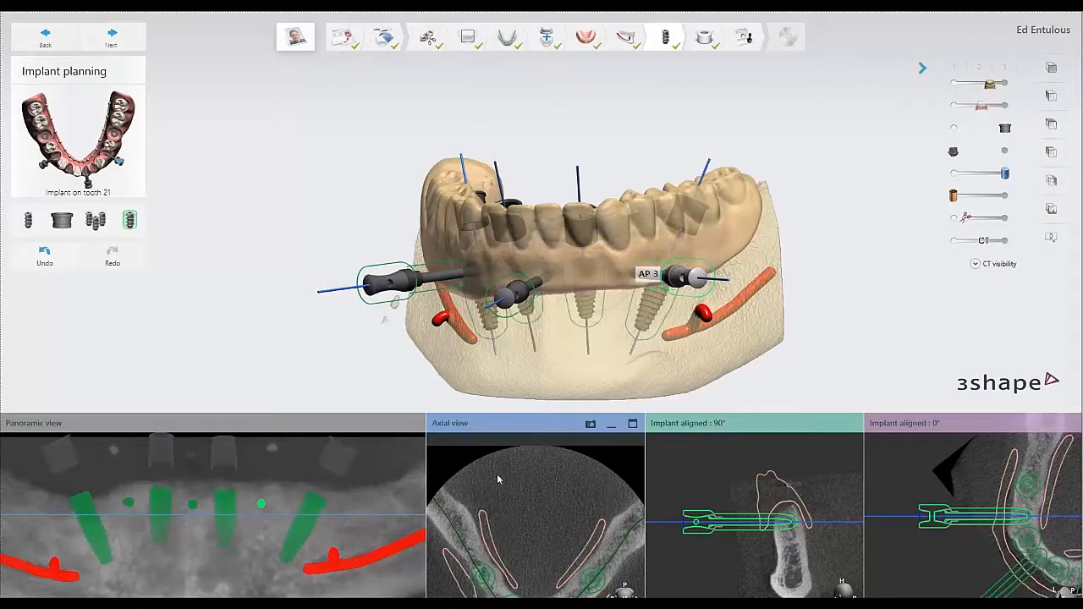
Show the whole lower arch in the axial view and locate the Take snapshot option of the 2D views.
scroll(548, 504, "down", 5)
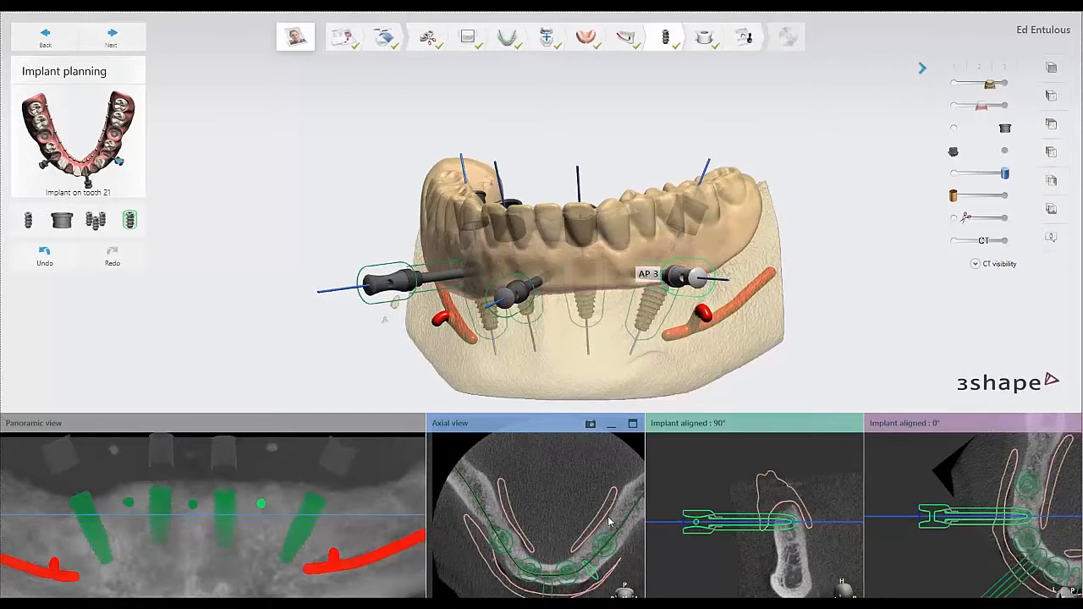
mouse_move(716, 447)
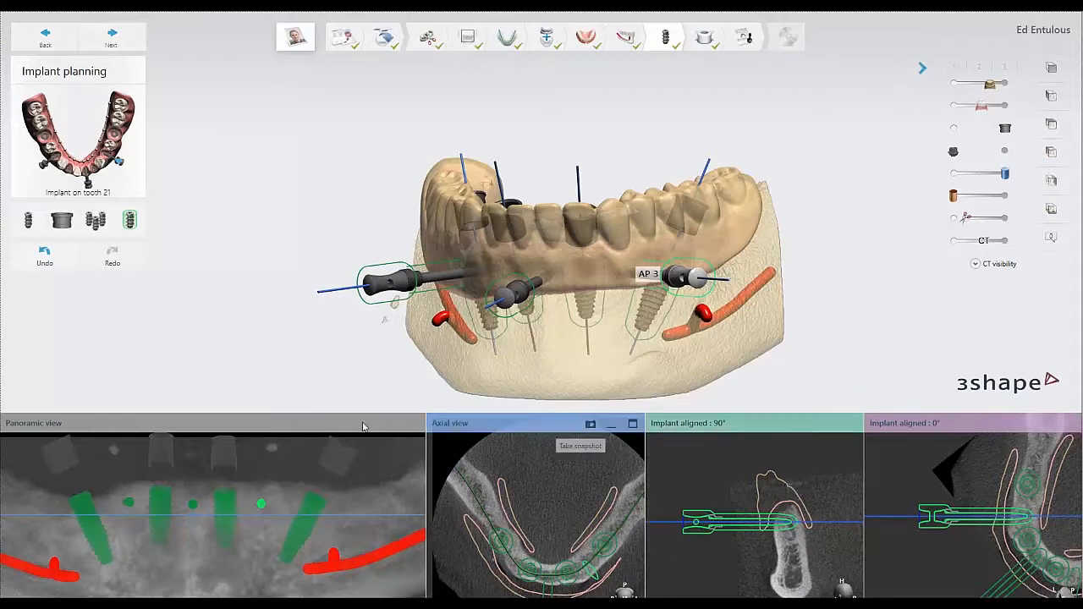
mouse_move(371, 425)
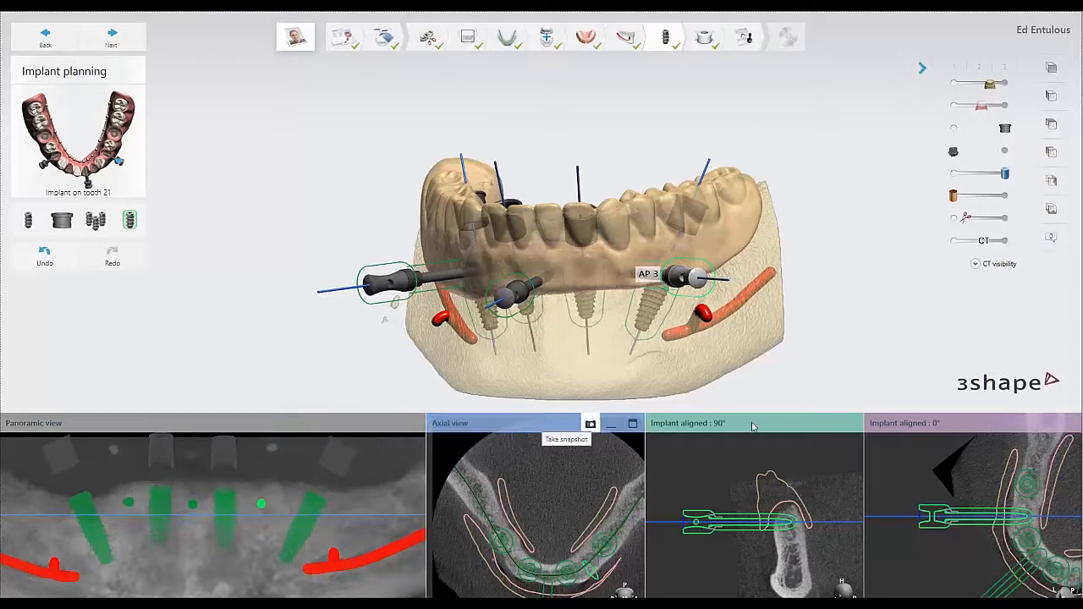
mouse_move(806, 432)
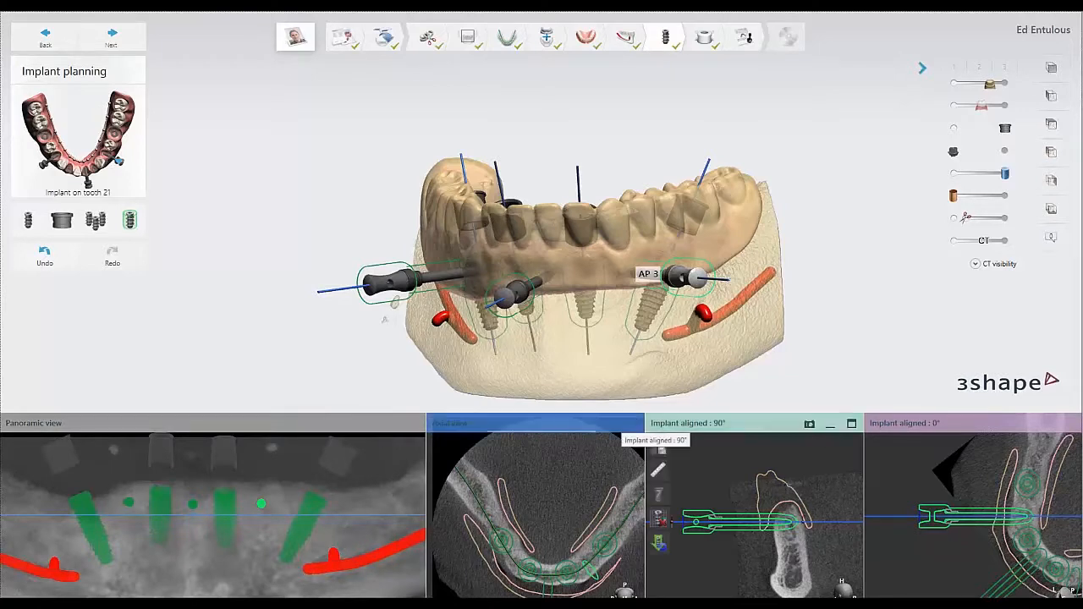
Take a snapshot of the Implant aligned 90° view and enter "General comment 1" as the image comment.
left_click(809, 425)
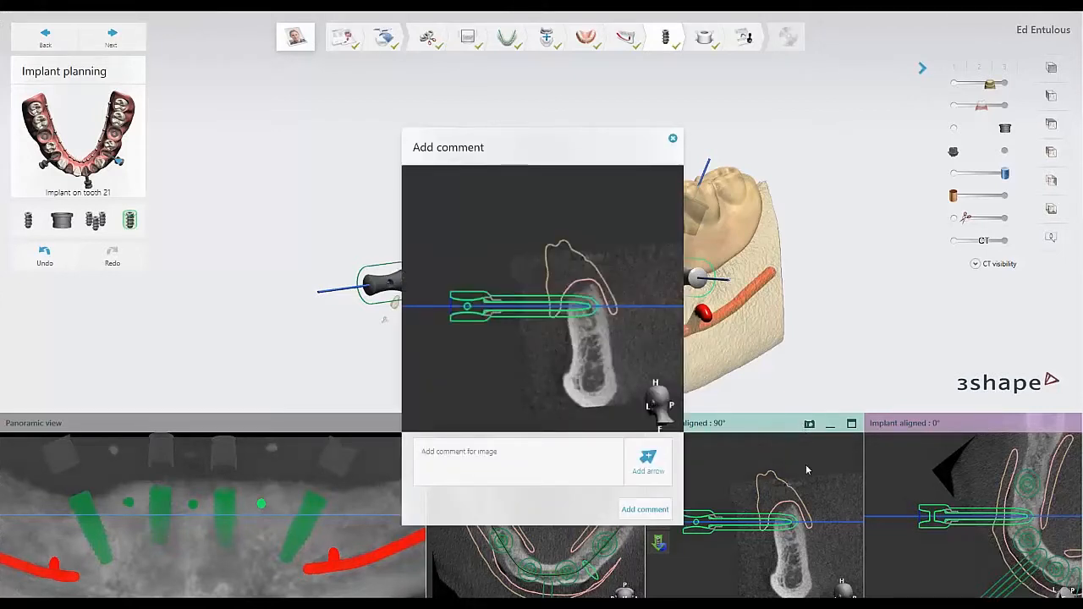
left_click(512, 456)
type("General comment 1")
Mark the anchor pin's tip in the snapshot with an arrow commented "is this too deep?", save the comment and review it.
left_click(648, 462)
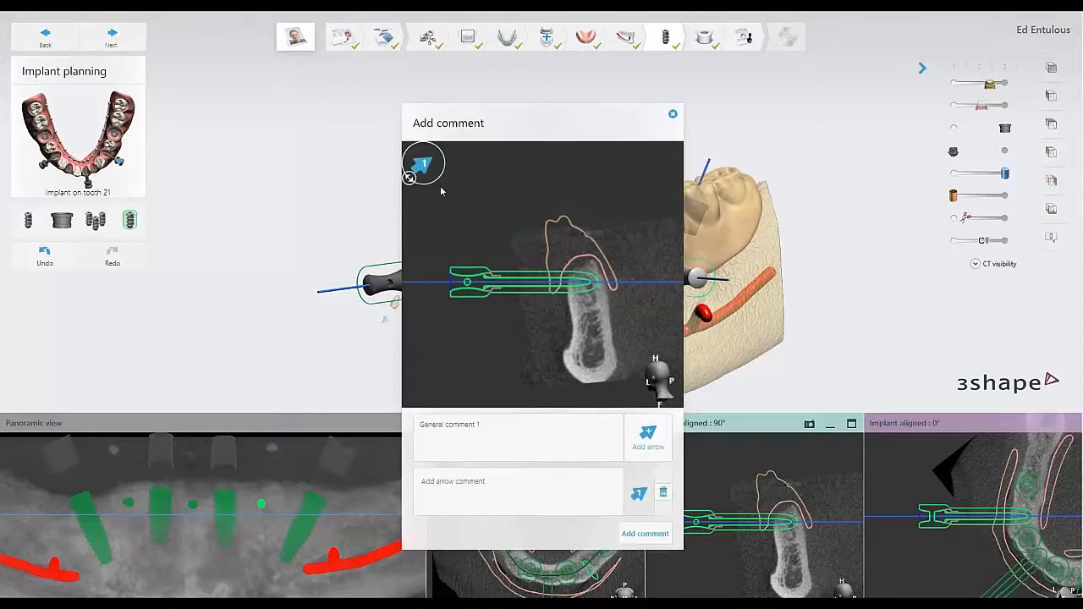
mouse_move(440, 188)
left_mouse_down()
mouse_move(581, 334)
mouse_move(579, 306)
mouse_move(576, 325)
mouse_move(601, 302)
left_mouse_up()
left_click(477, 480)
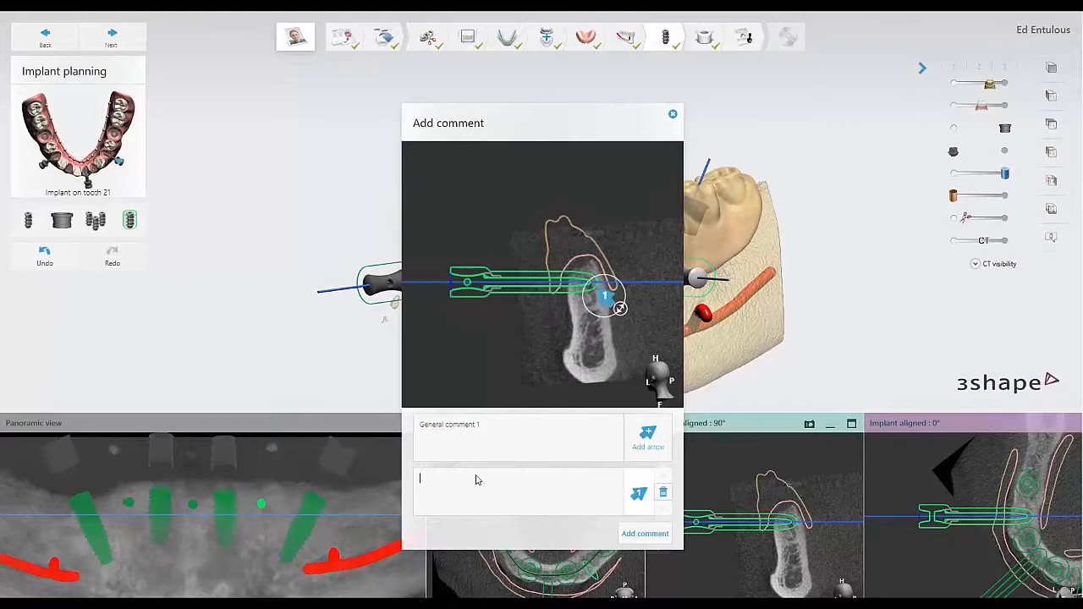
type("is this too deep?")
left_click(645, 535)
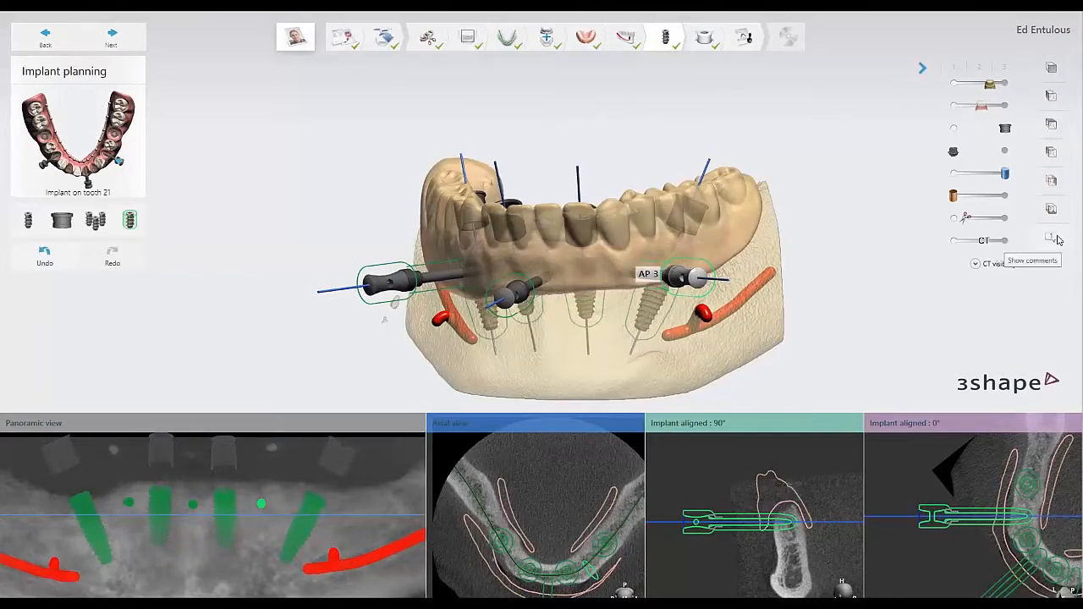
left_click(1053, 240)
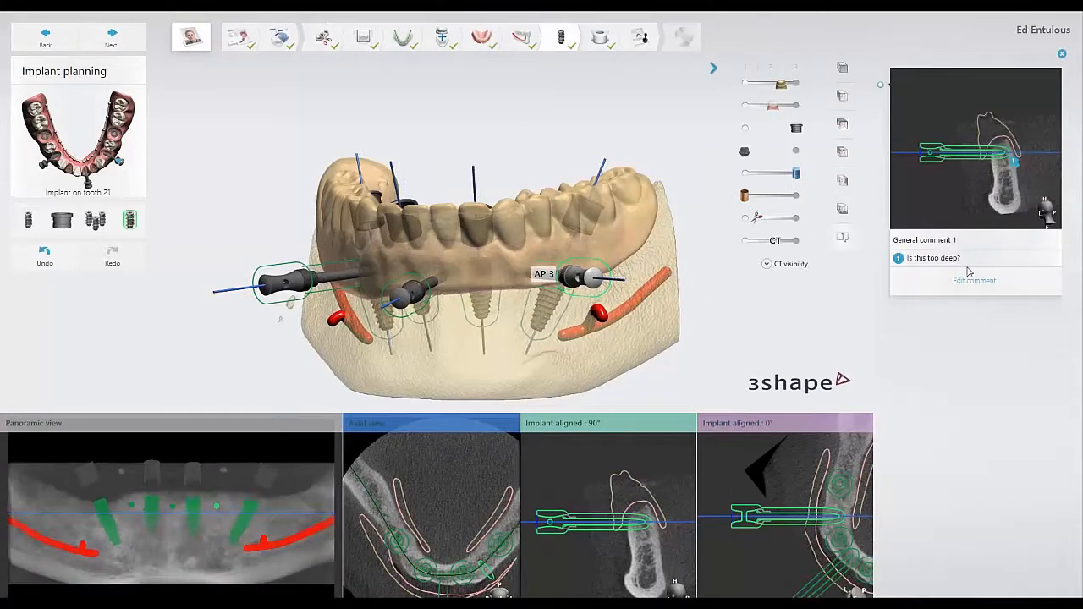
left_click(842, 238)
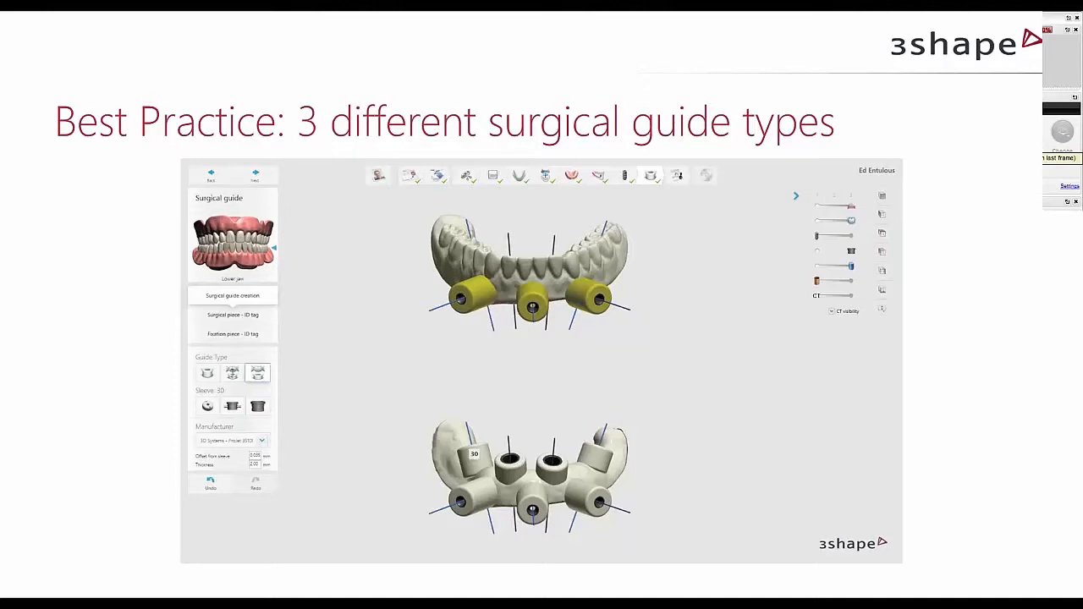
Return to Implant Studio, open the surgical guide stage and inspect the single-piece guide and its sleeves from several angles.
key("alt+Tab")
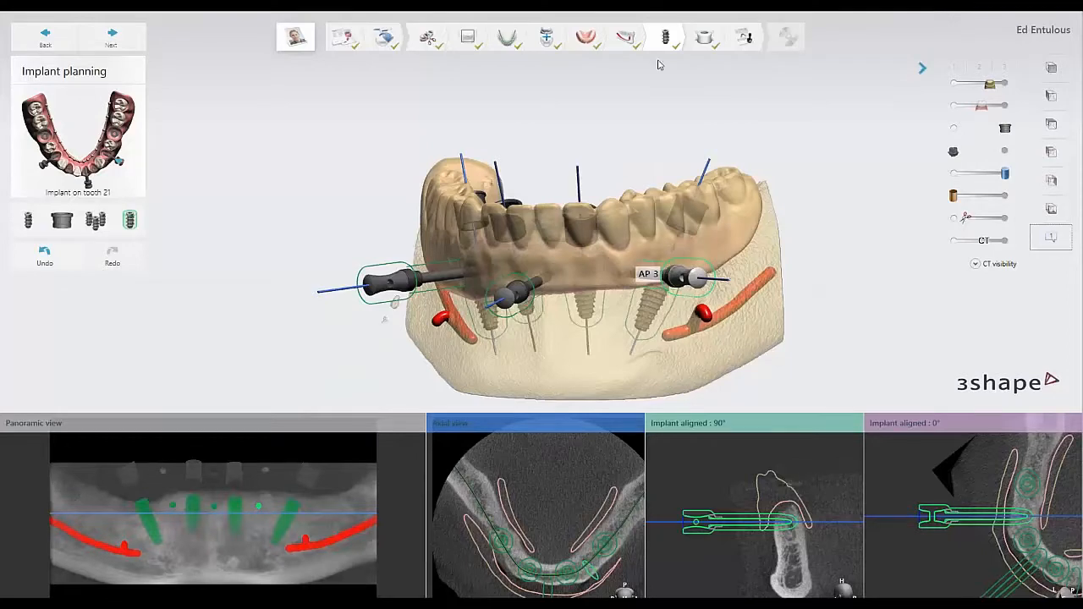
left_click(705, 38)
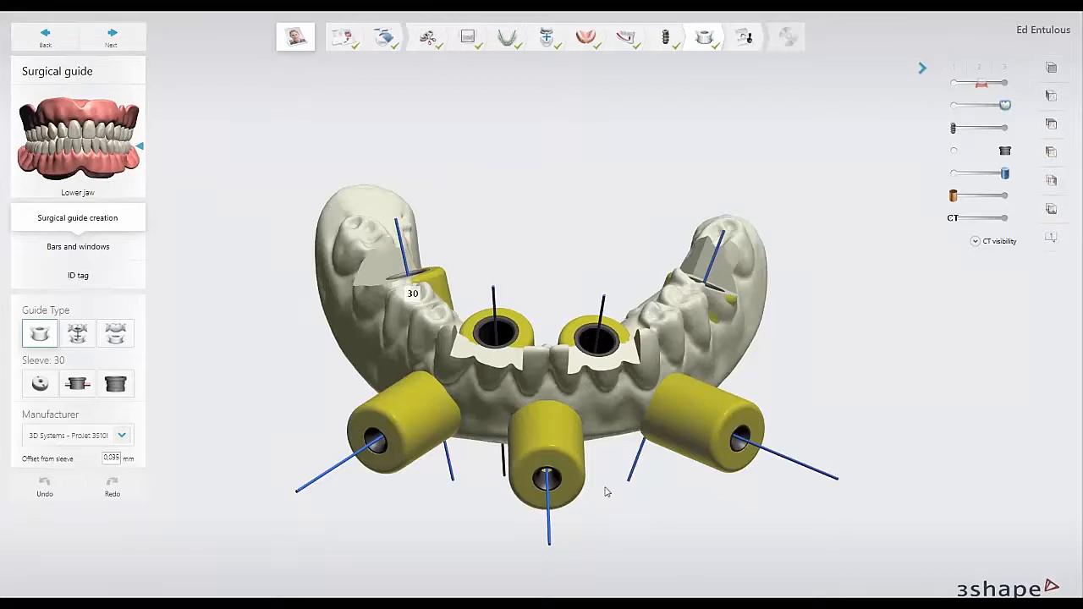
right_click_drag(627, 388, 682, 364)
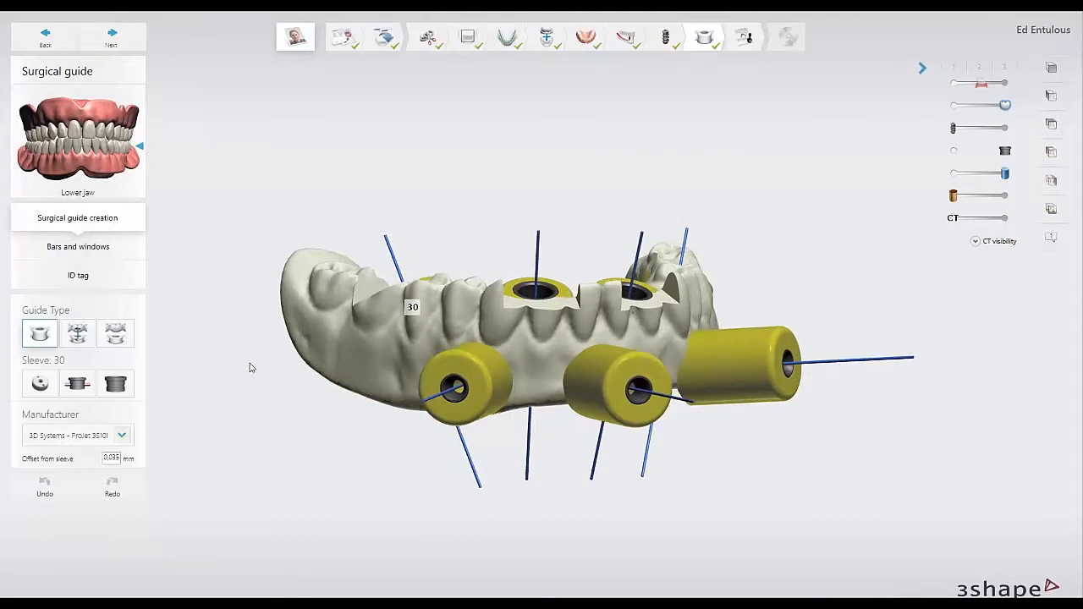
right_click_drag(546, 349, 546, 378)
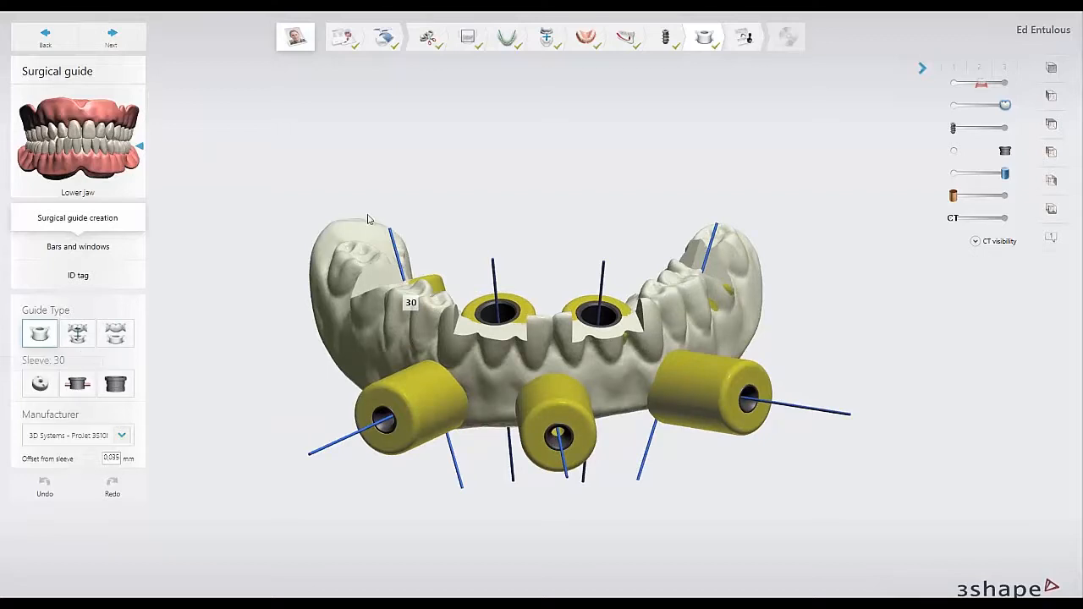
right_click_drag(387, 248, 376, 206)
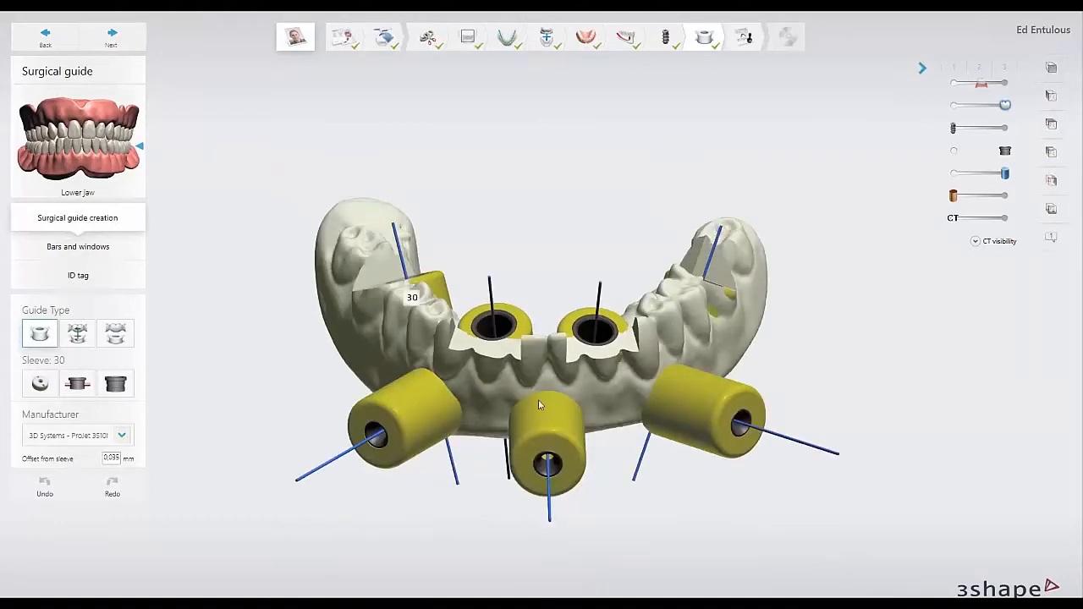
right_click_drag(553, 428, 637, 356)
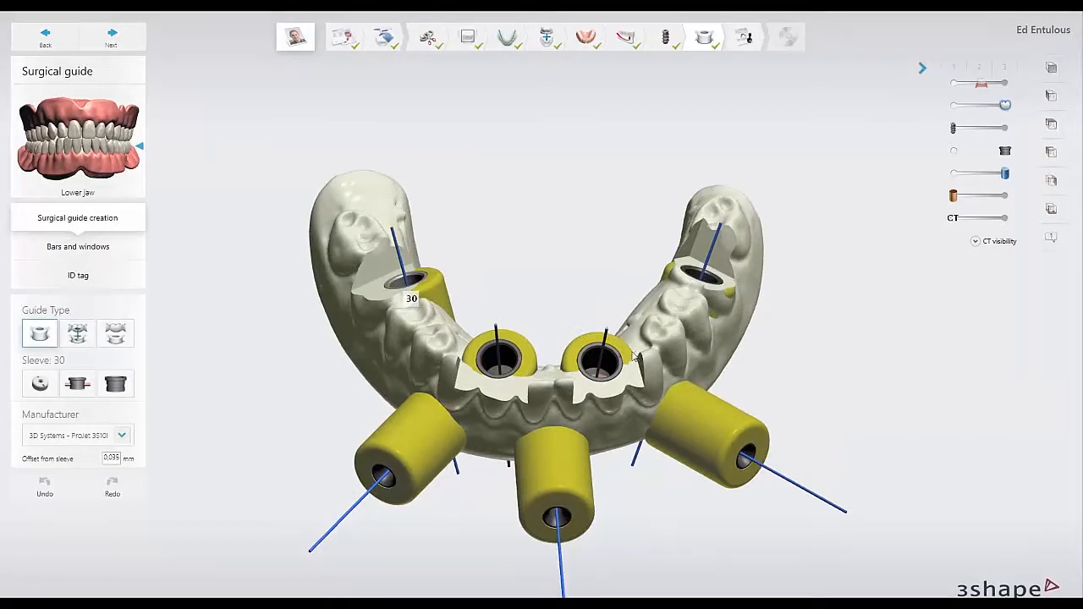
right_click_drag(546, 403, 519, 320)
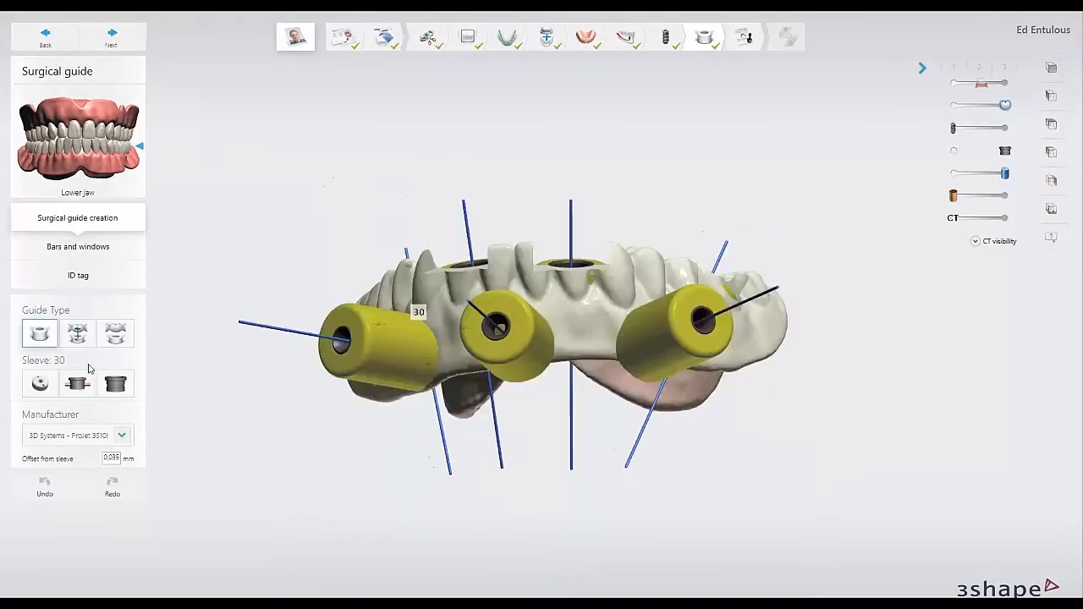
Change the guide type to the stackable guide with a fixation piece, and lift the upper tooth-shaped piece off the lower one.
left_click(77, 335)
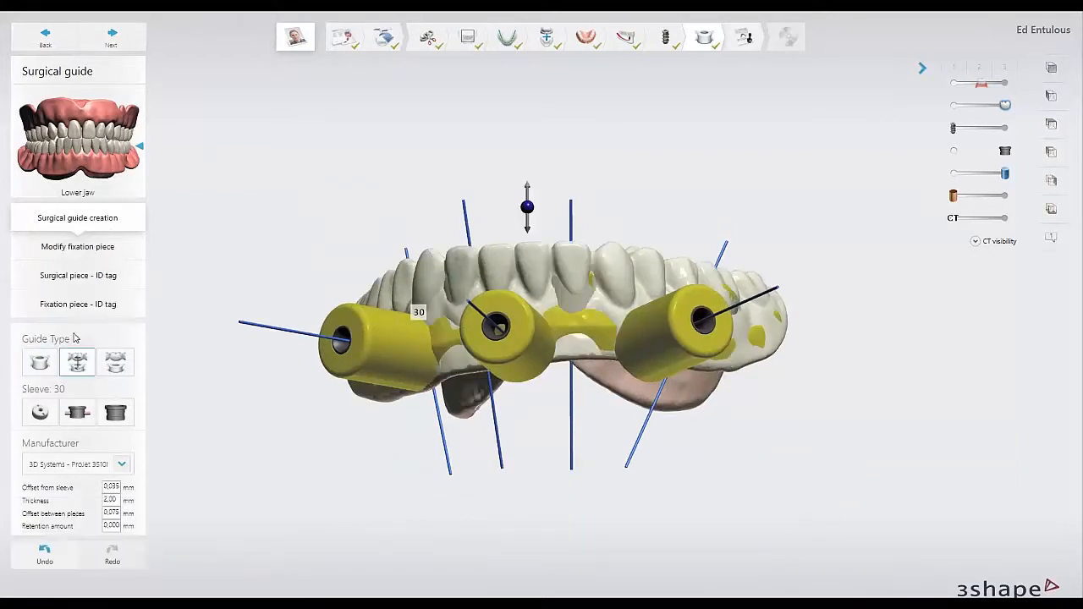
right_click_drag(402, 290, 443, 280)
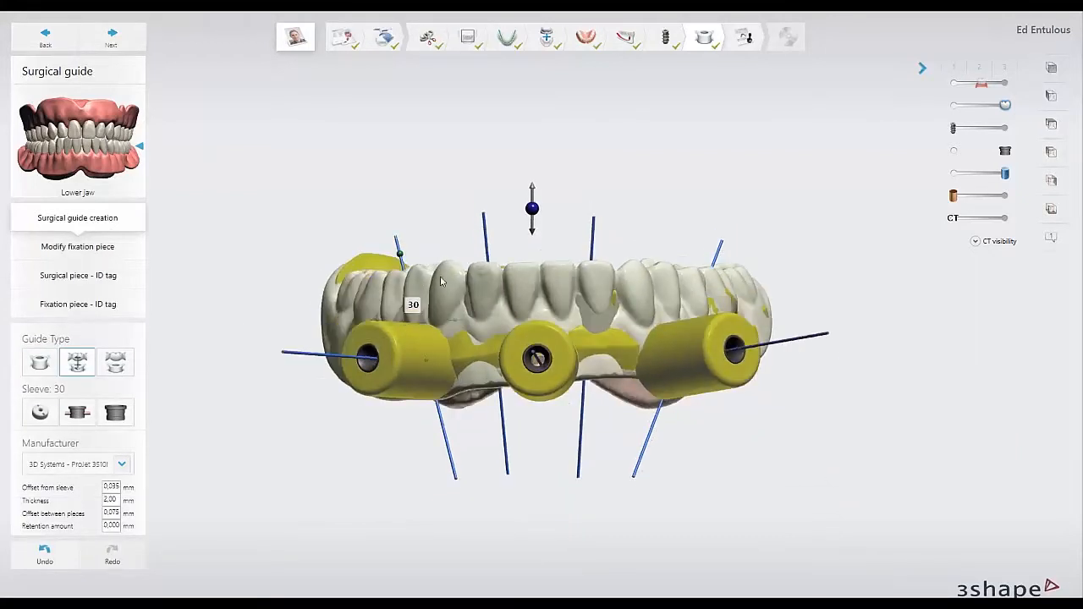
scroll(444, 279, "down", 5)
middle_click_drag(447, 278, 511, 337)
mouse_move(562, 298)
right_mouse_down()
mouse_move(573, 322)
mouse_move(574, 308)
right_mouse_up()
left_click_drag(566, 295, 563, 135)
right_click_drag(552, 243, 551, 243)
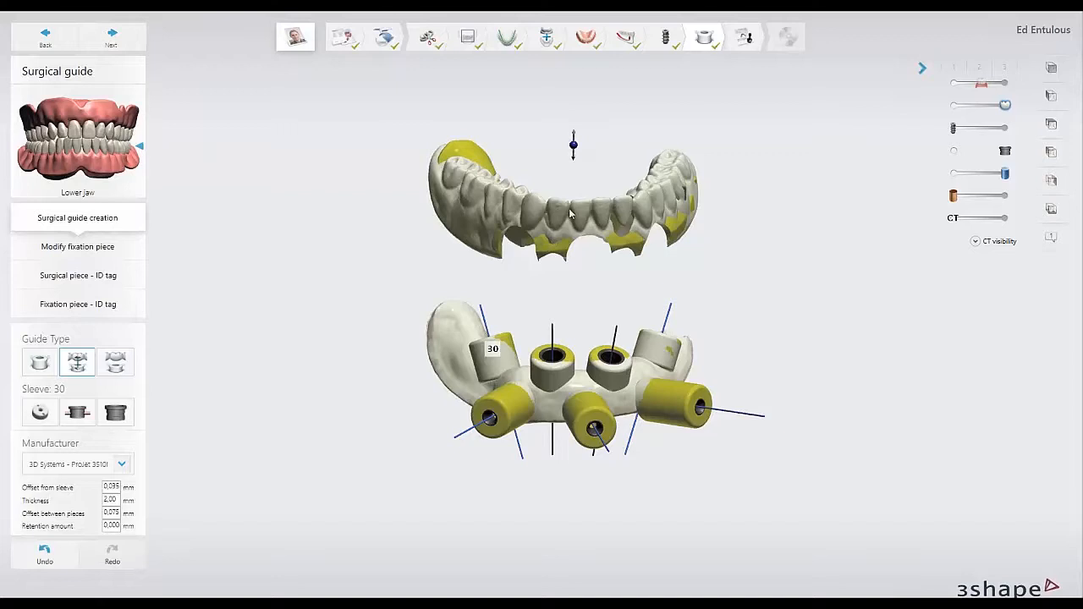
Lower the upper piece onto the lower one, separate them again, and examine how the two stackable pieces fit together.
left_click_drag(573, 146, 572, 382)
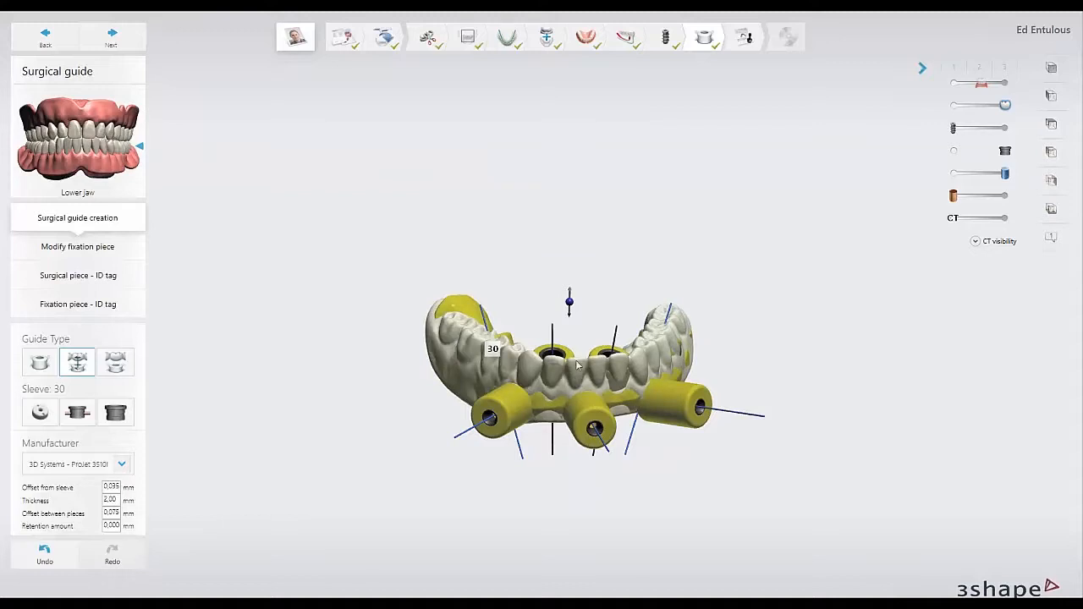
left_click_drag(570, 272, 555, 91)
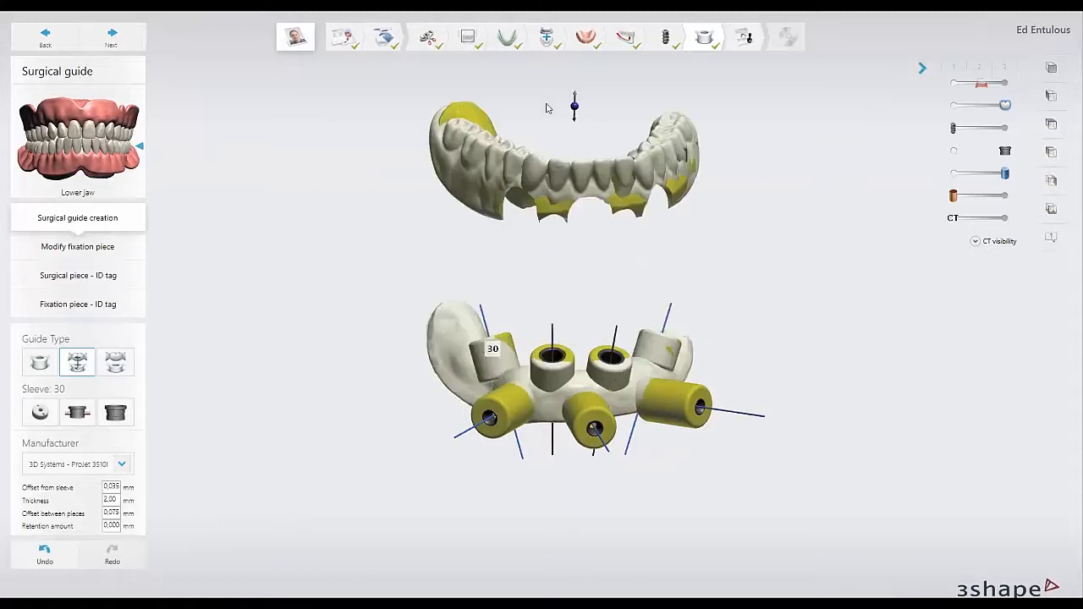
right_click_drag(540, 365, 521, 353)
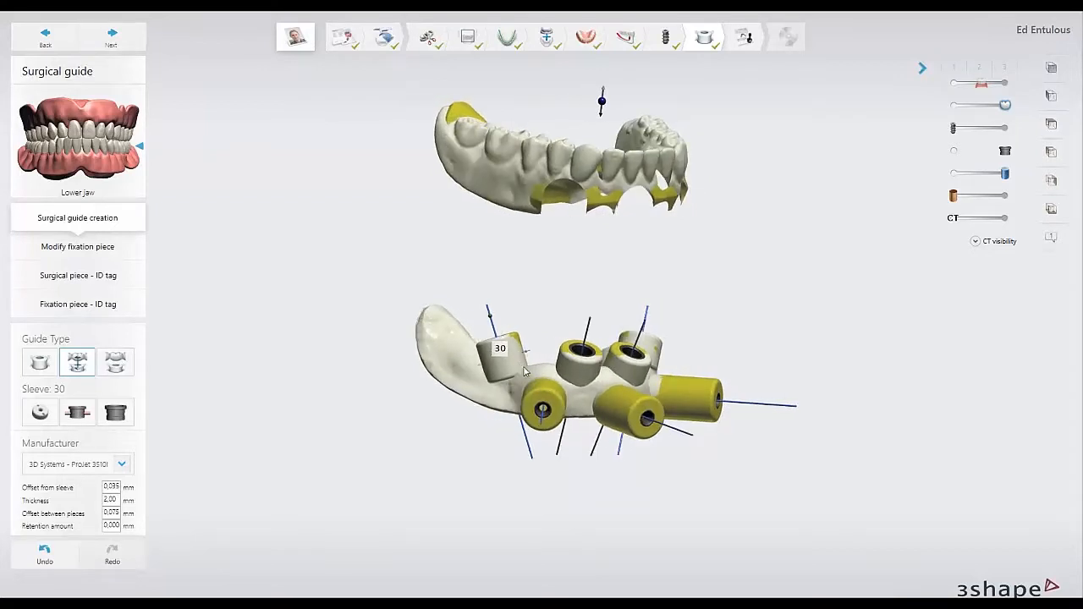
right_click_drag(586, 369, 607, 401)
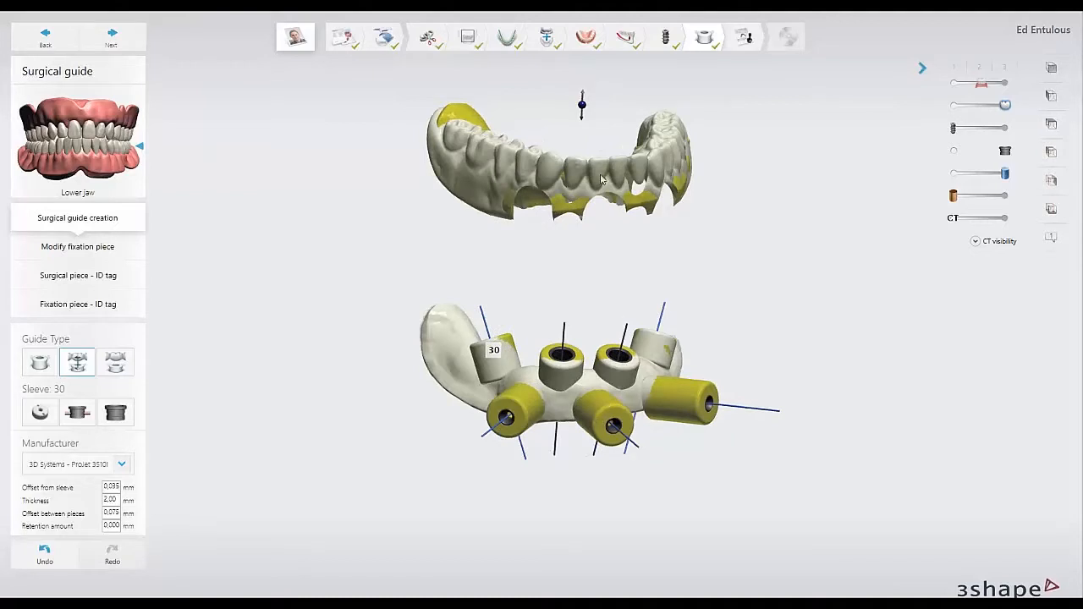
middle_click_drag(577, 337, 582, 383)
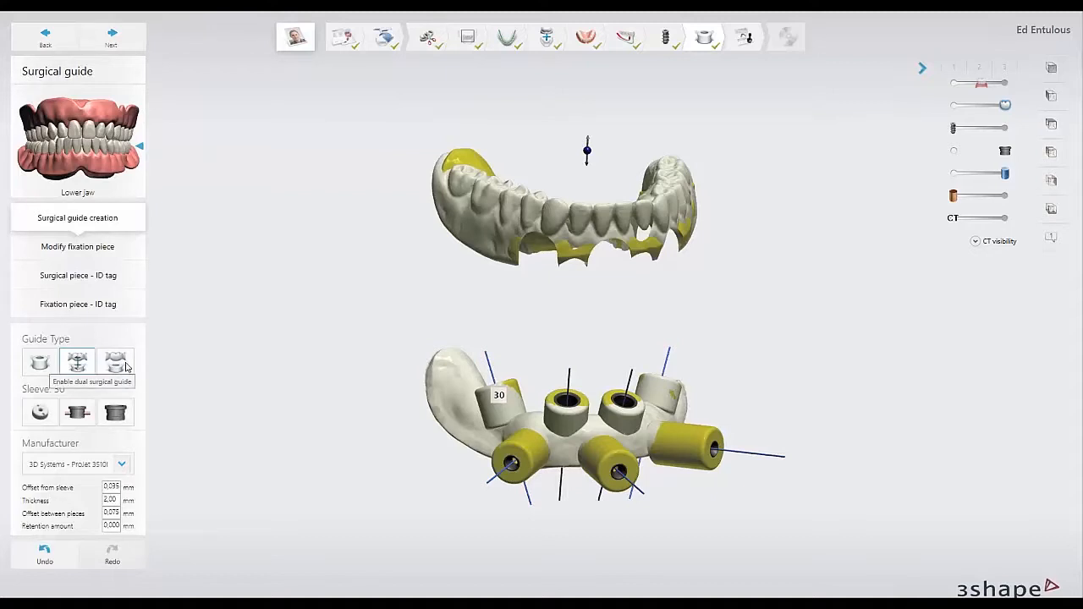
Change the guide type to the dual surgical guide and examine both separate guides with their matching anchor pin sleeves.
left_click(123, 364)
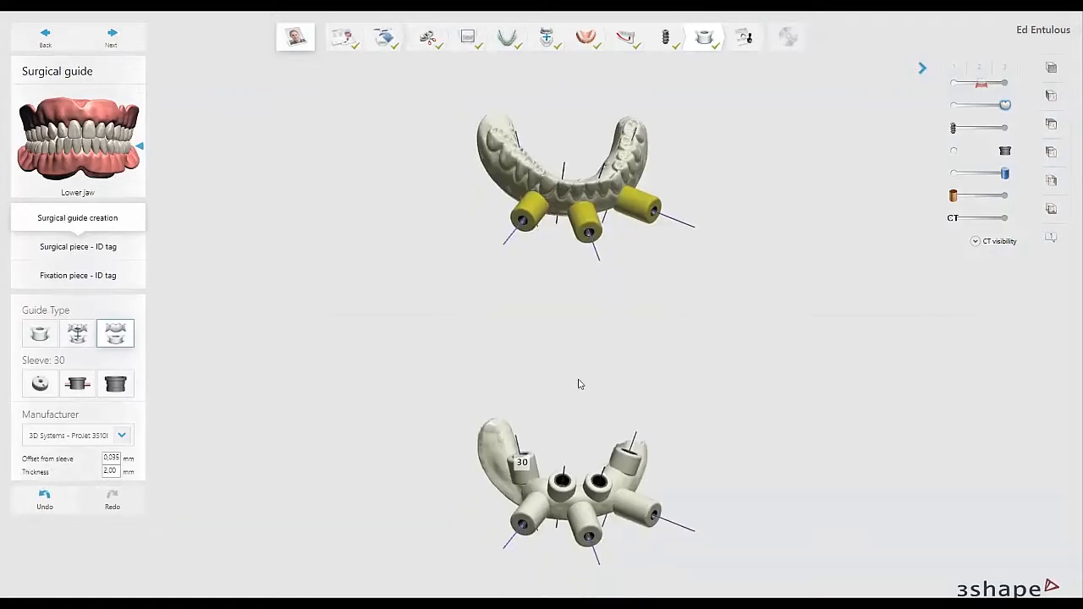
right_click_drag(578, 385, 556, 390)
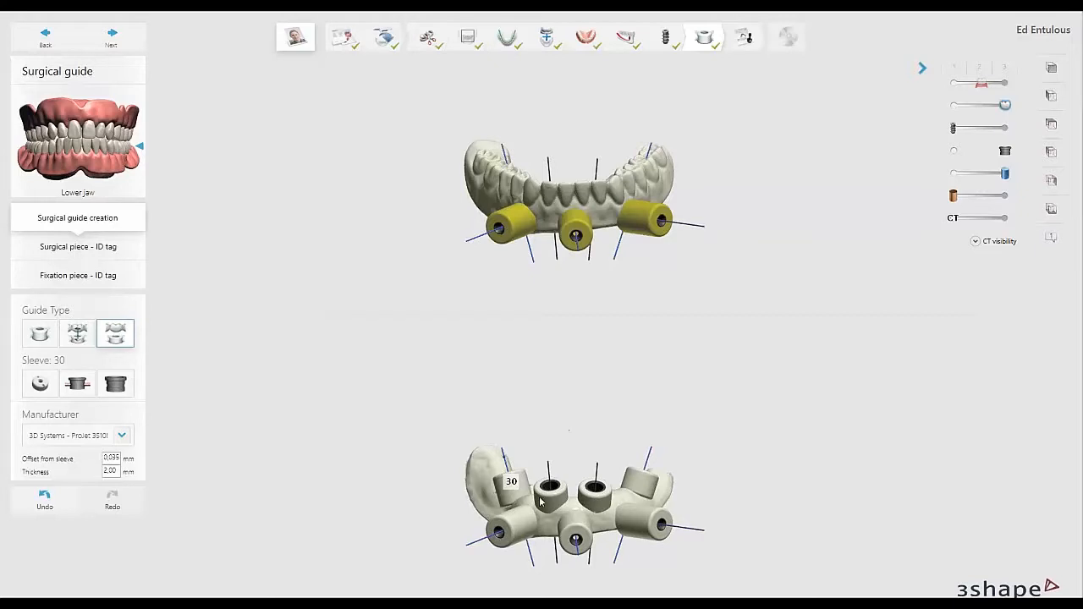
right_click_drag(522, 496, 526, 498)
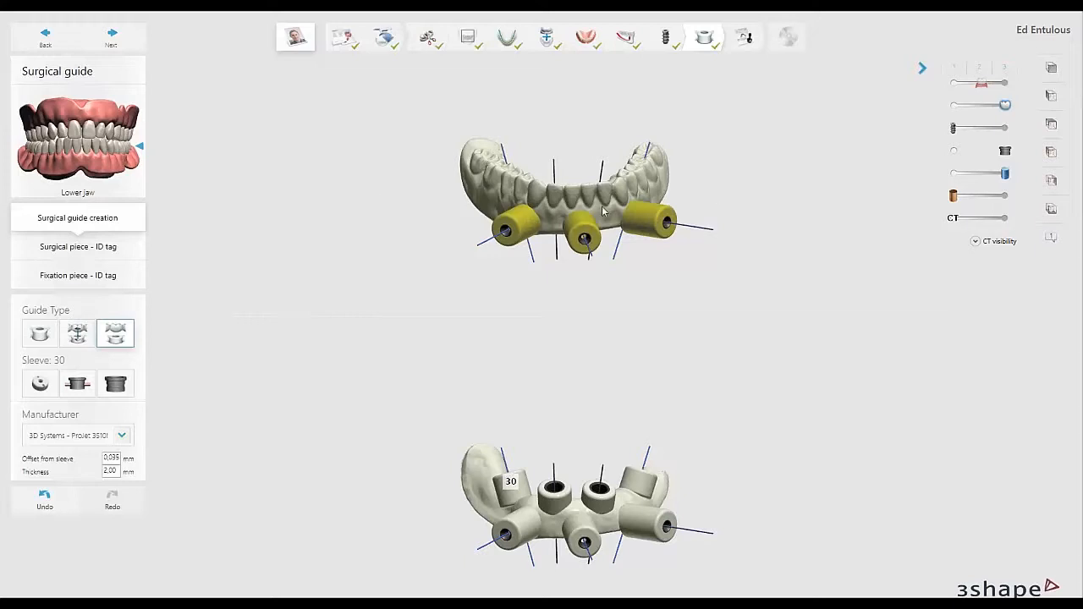
right_click_drag(606, 211, 624, 174)
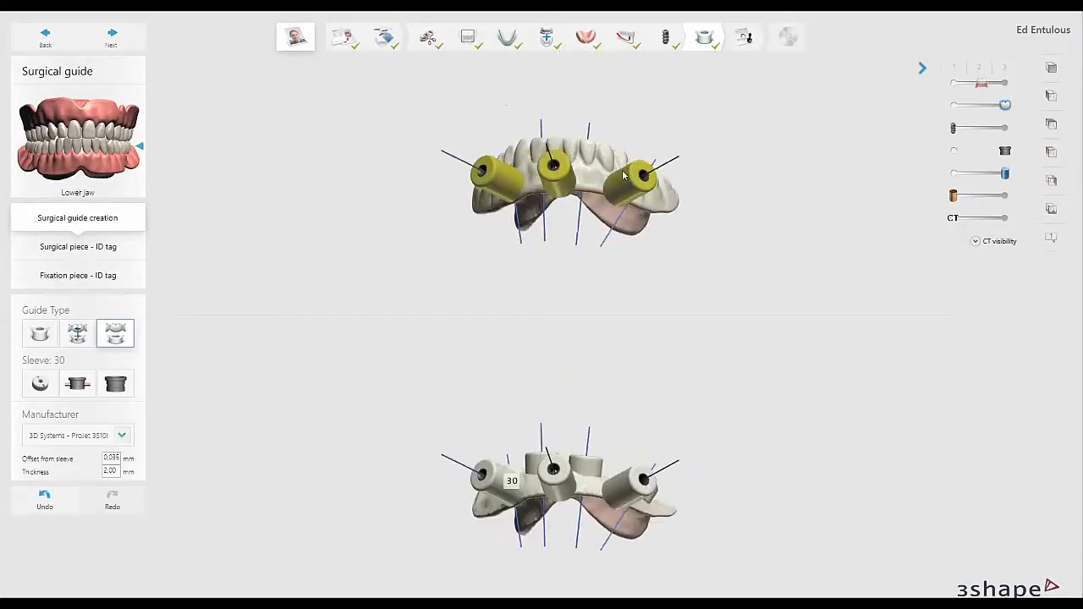
right_click_drag(471, 200, 508, 227)
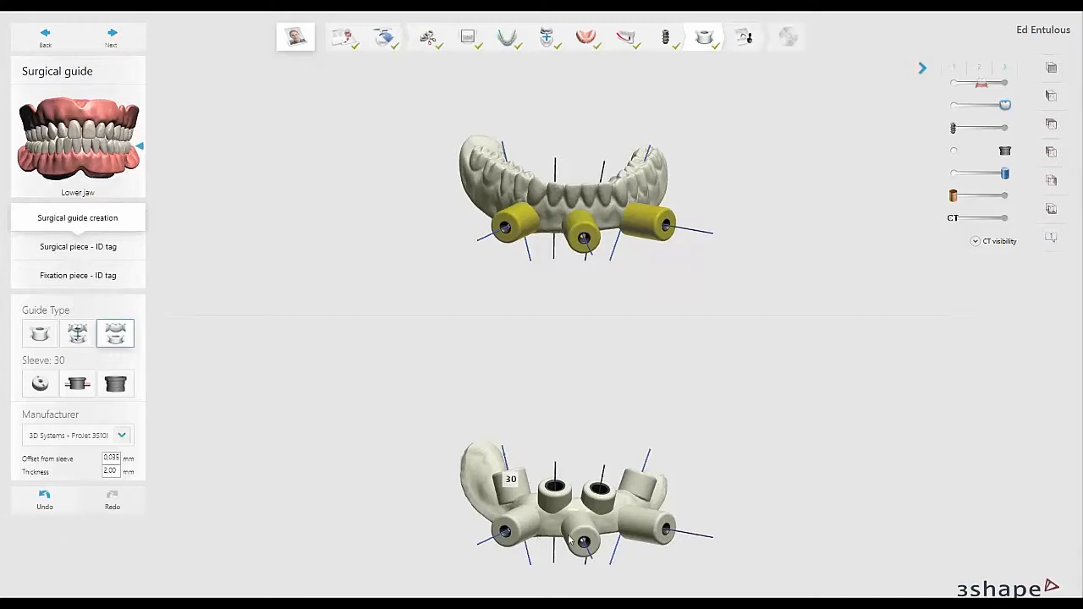
right_click_drag(590, 459, 580, 425)
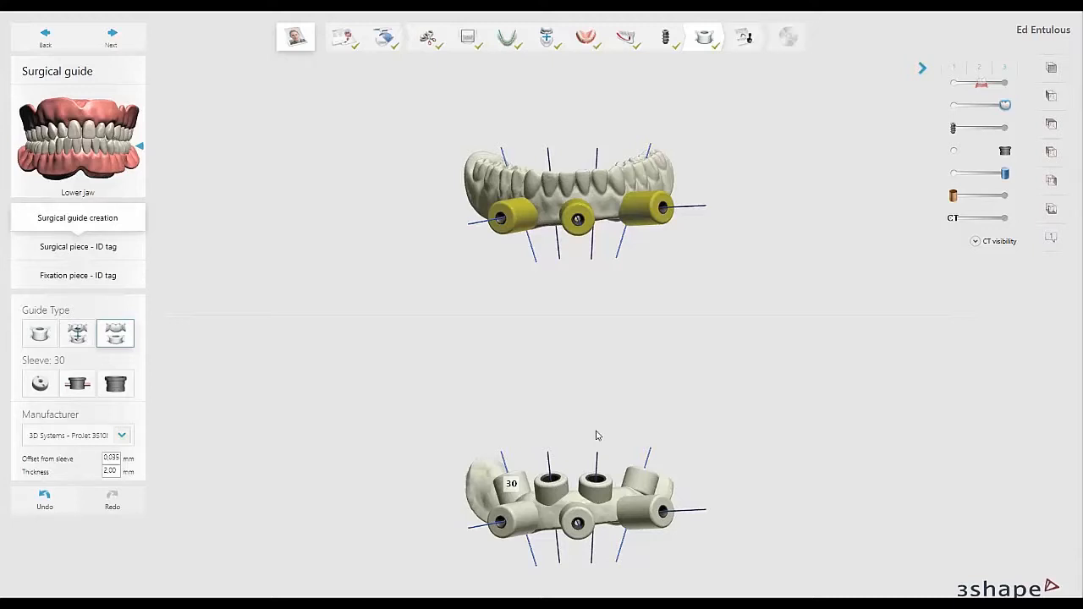
scroll(598, 468, "up", 2)
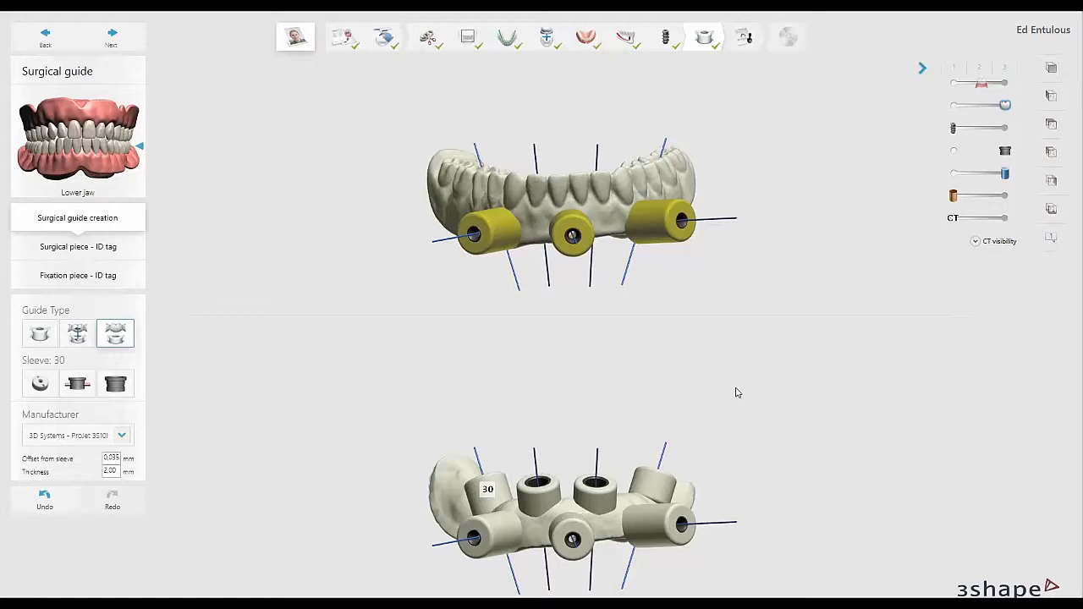
Switch to the PowerPoint slide show and advance to the slide "Best Practice: Exploring the case output folder".
left_click(753, 37)
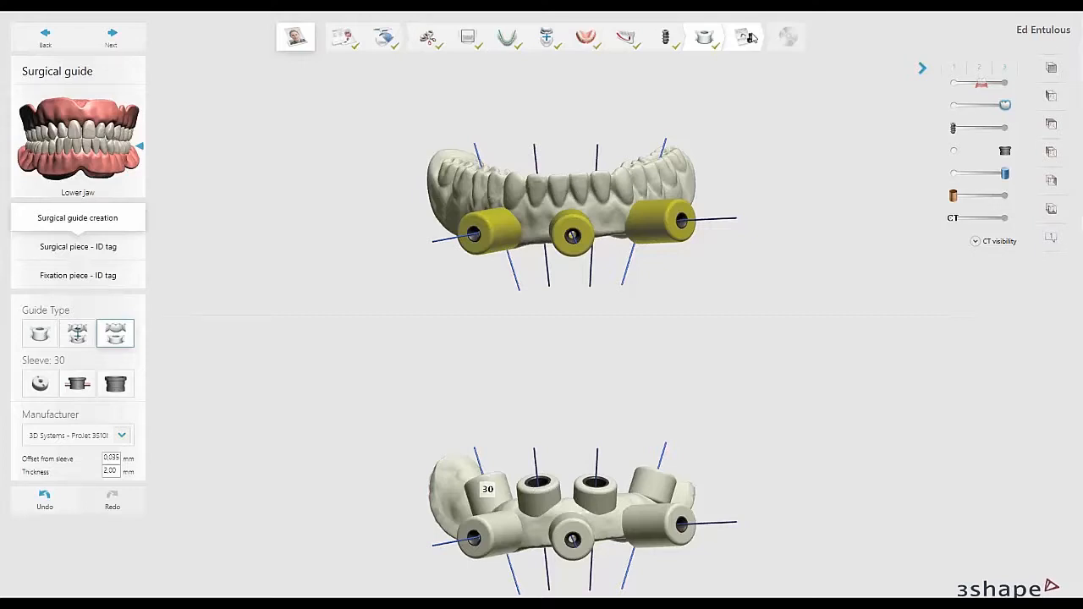
key("alt+Tab")
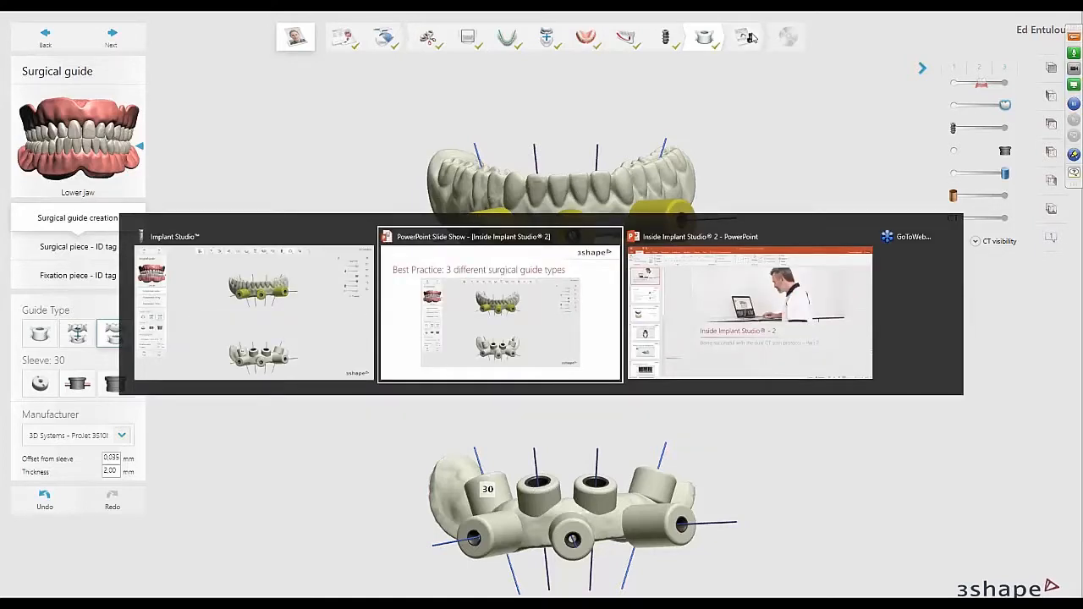
key("alt+Tab")
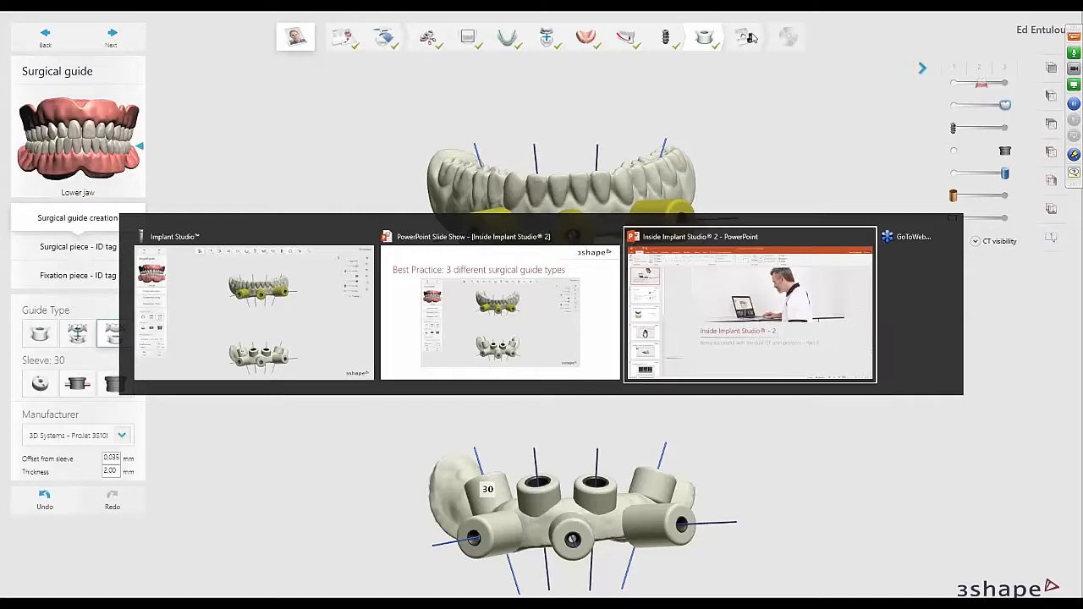
key("alt+Tab")
key("alt+Tab")
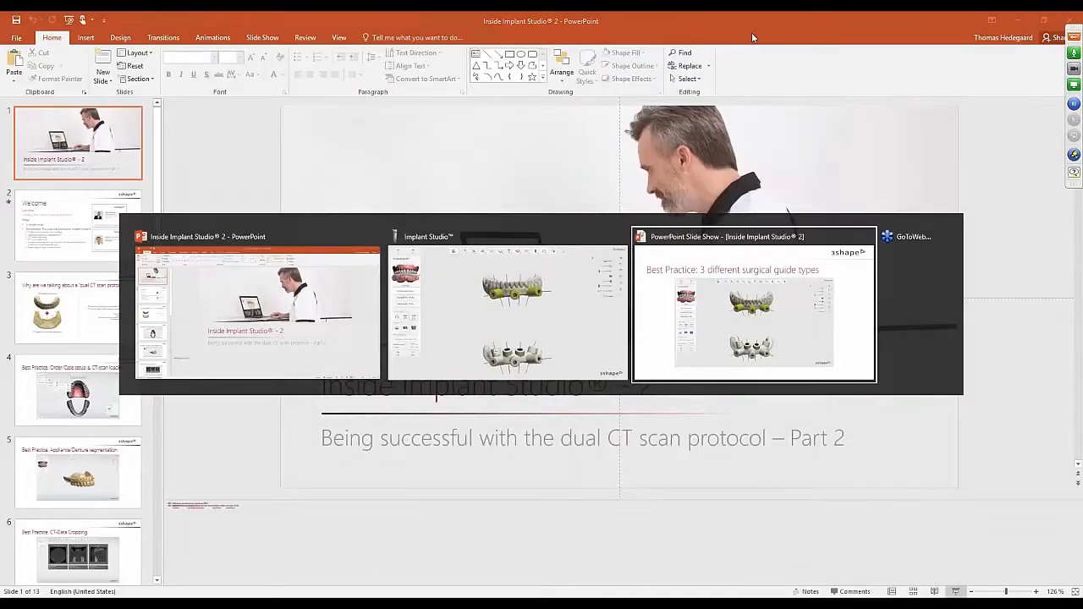
key("Right")
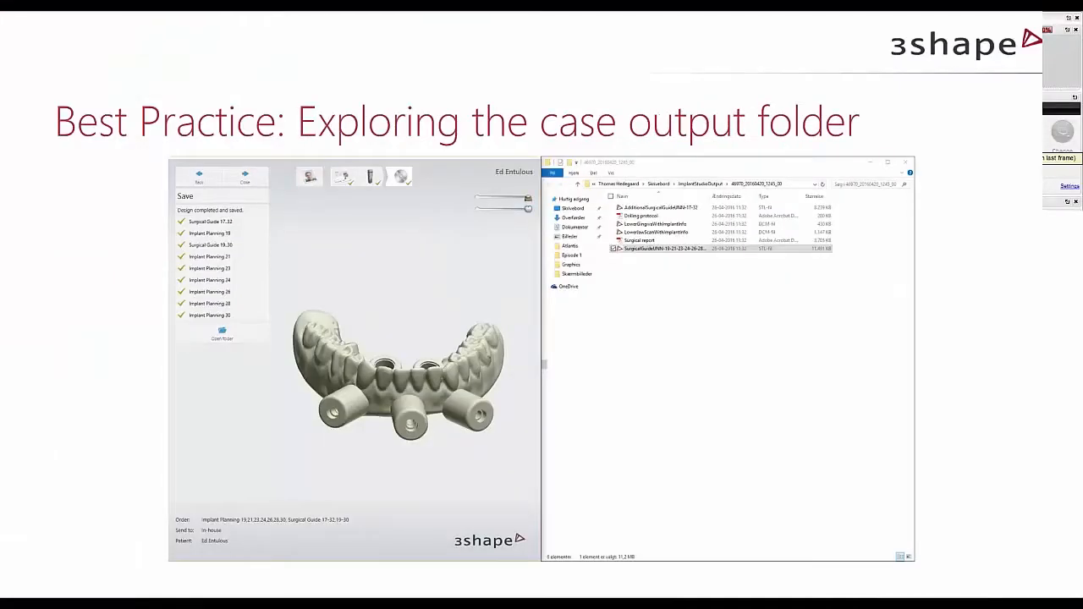